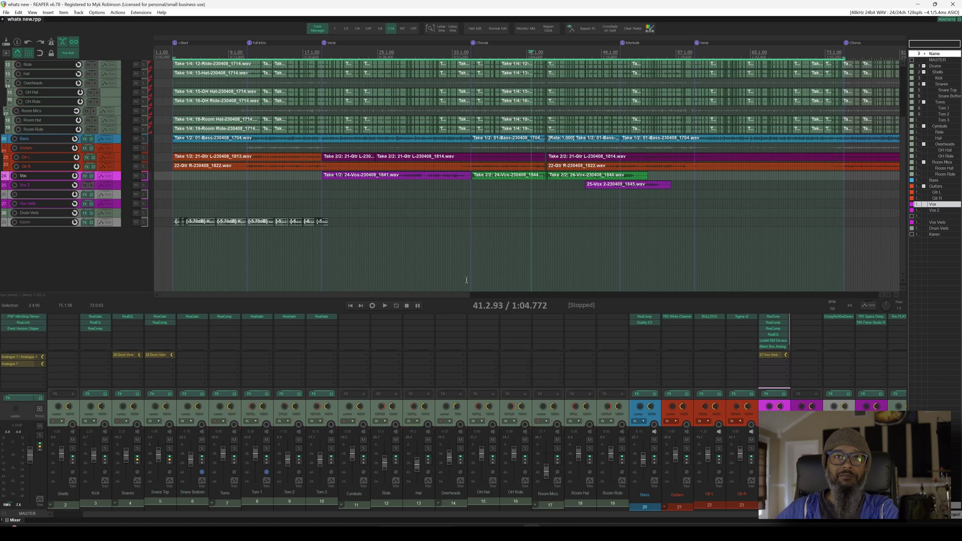
Jump the edit cursor back to the =Start marker at 3.1.00.
key("1")
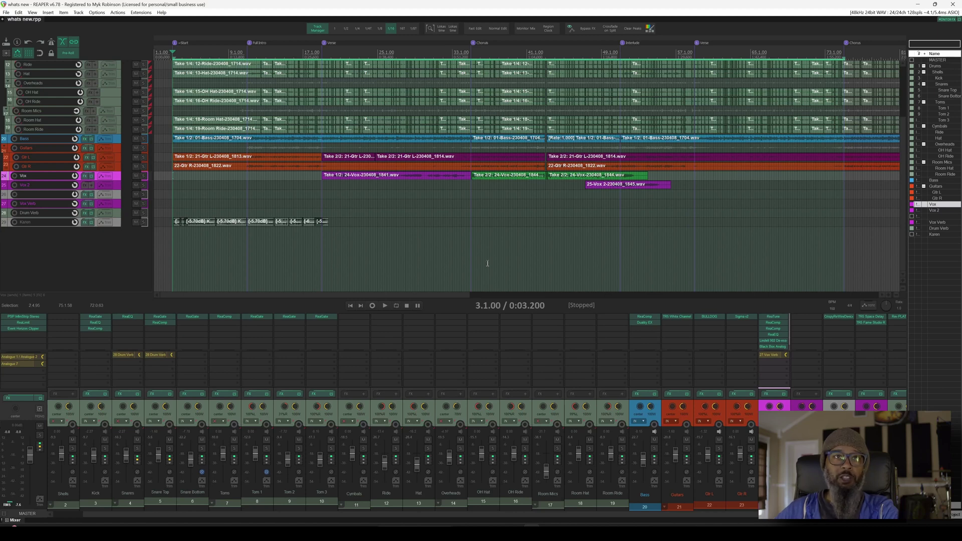
Play the song from the Start marker past bar 26, then stop back at bar 3.
key("space")
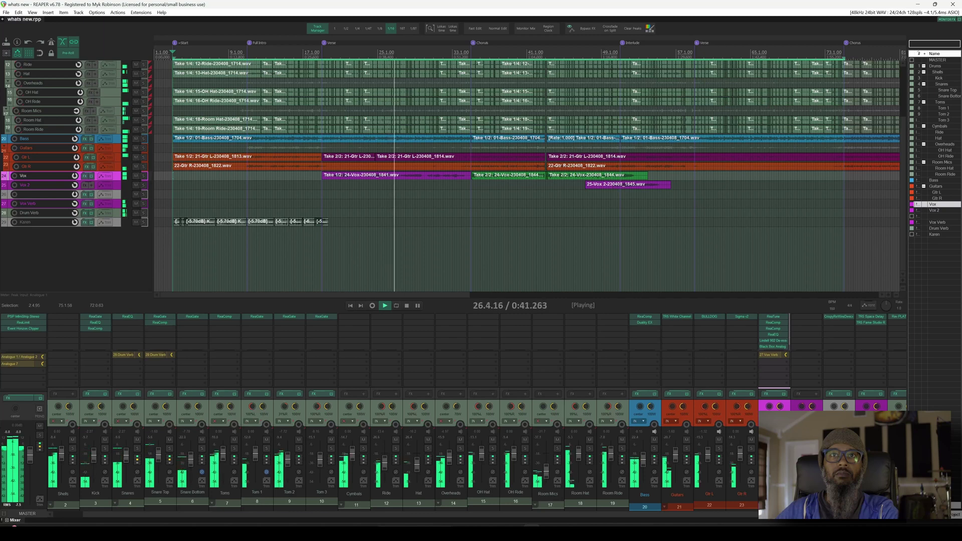
key("space")
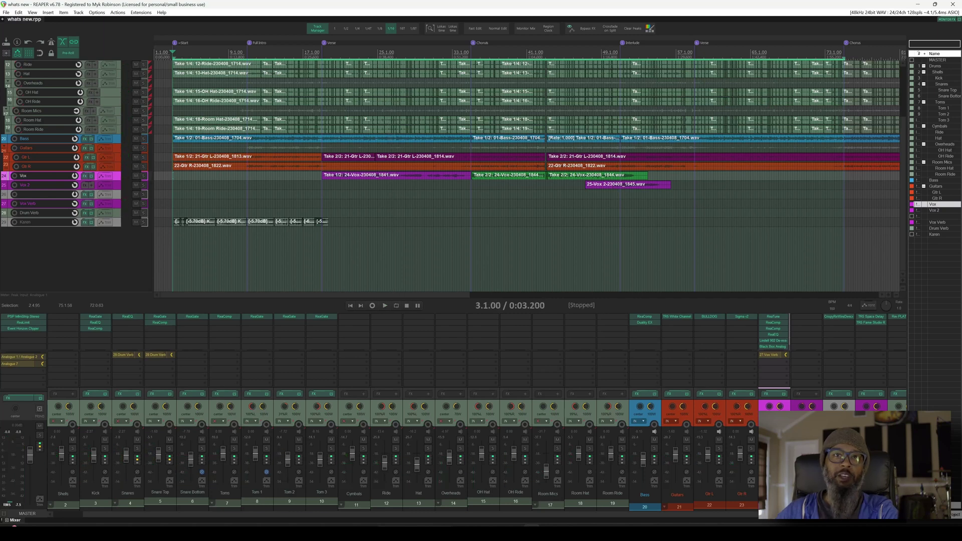
Solo the Karen track, play it alone from bar 3, then stop.
key("F6")
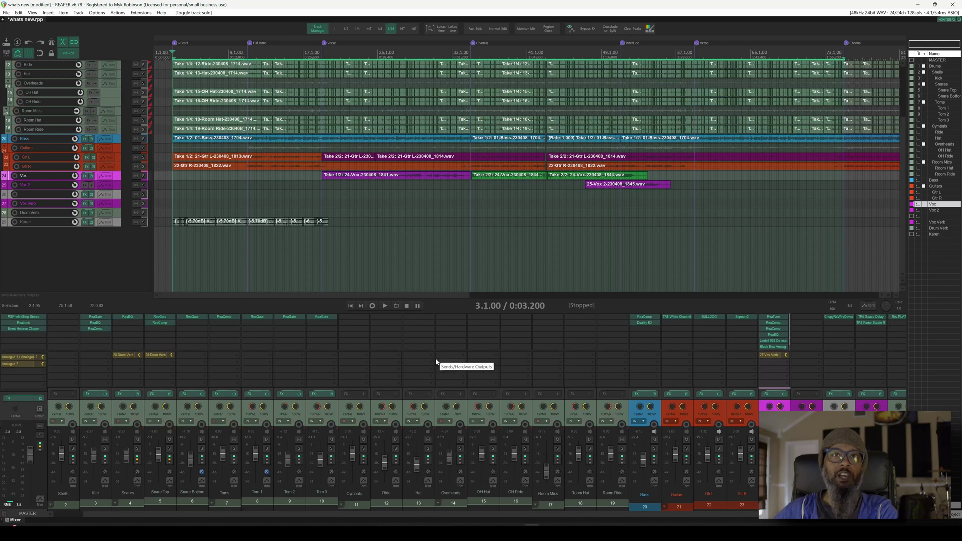
left_click(143, 222)
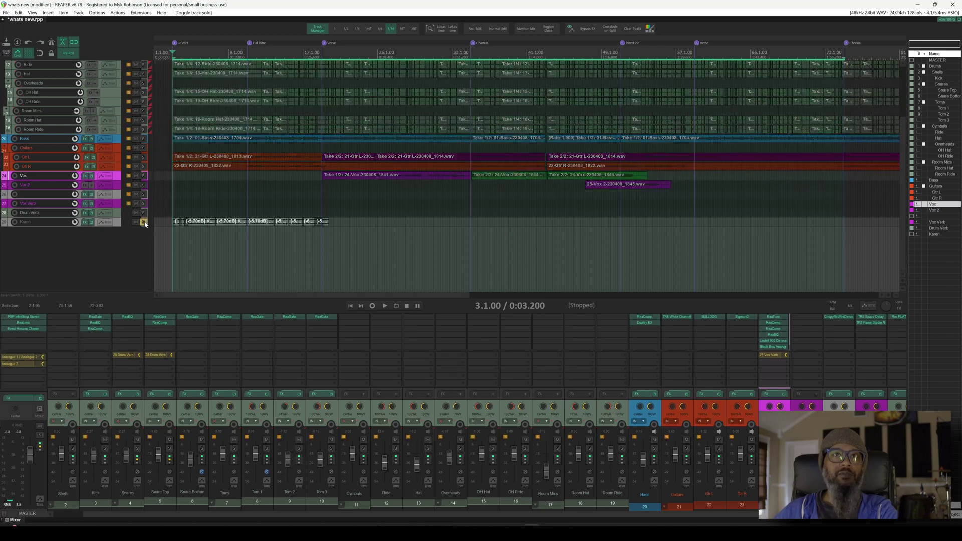
key("space")
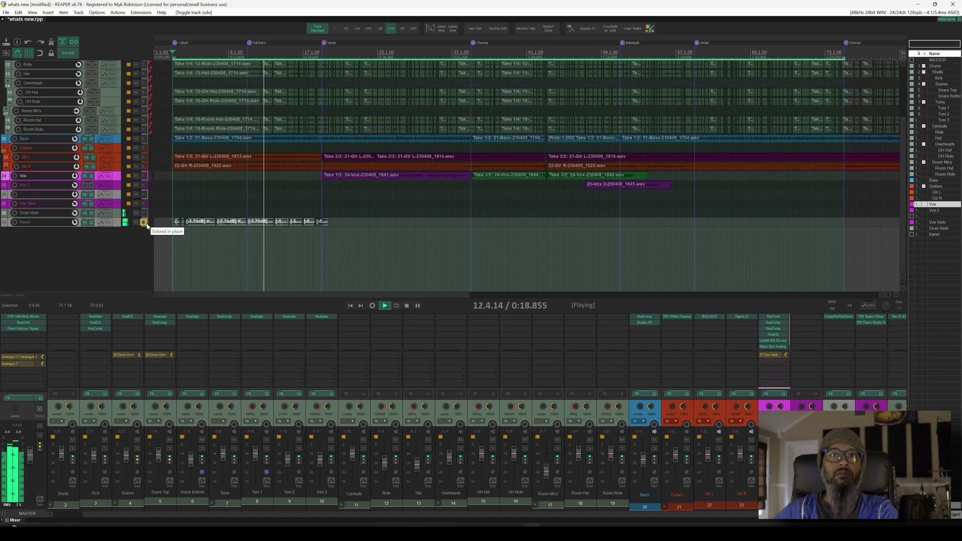
key("space")
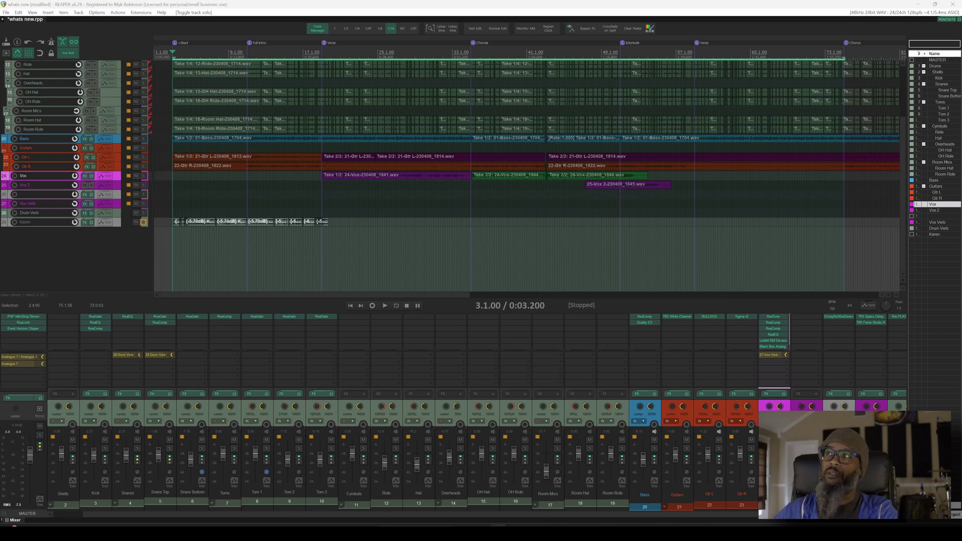
In File Explorer, browse E: > REAPER Sample Library > Karen pack > Vocal Samples, and move the window down.
key("super+e")
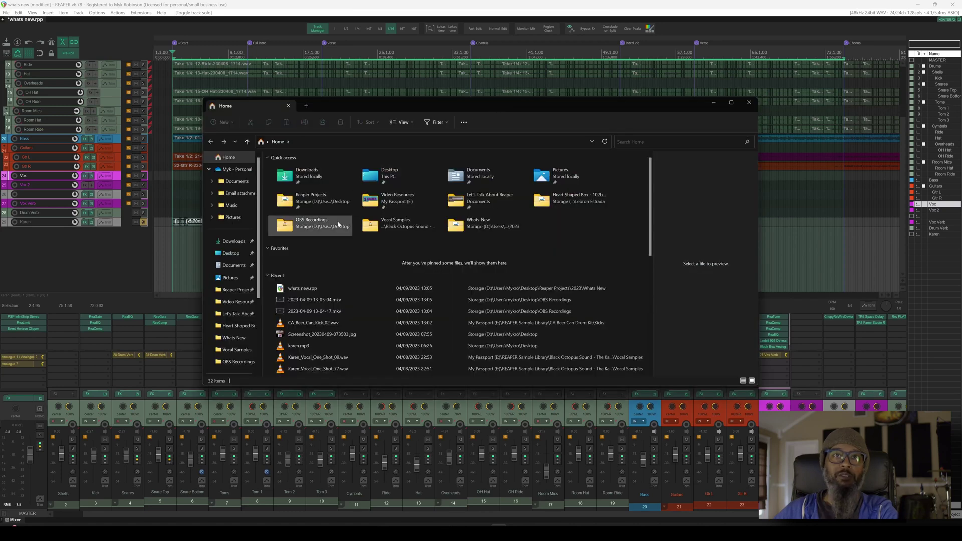
scroll(244, 261, "down", 3)
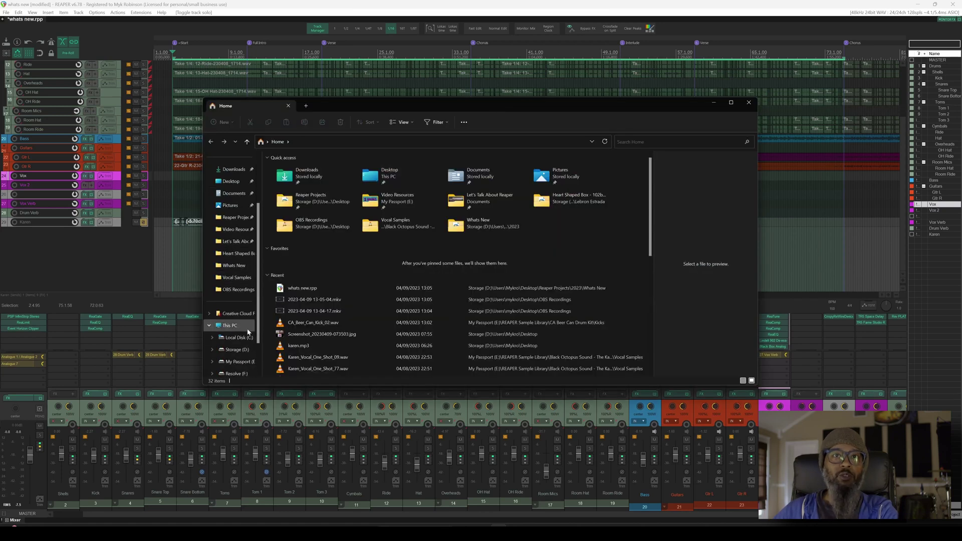
left_click(238, 338)
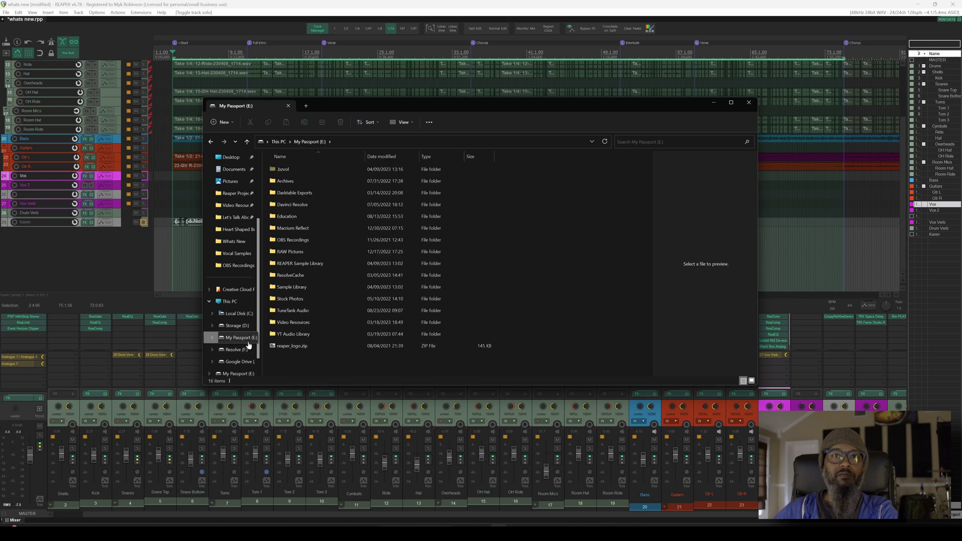
double_click(310, 264)
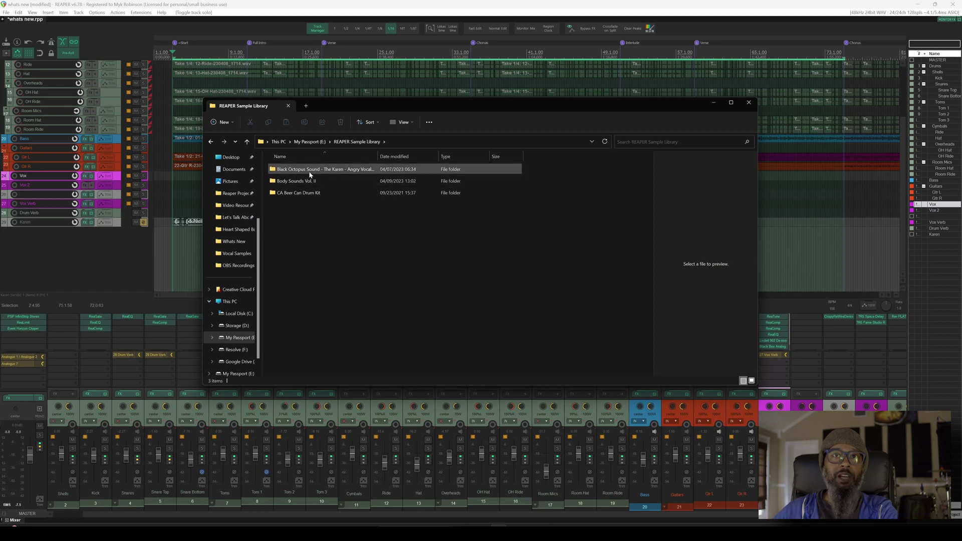
double_click(349, 171)
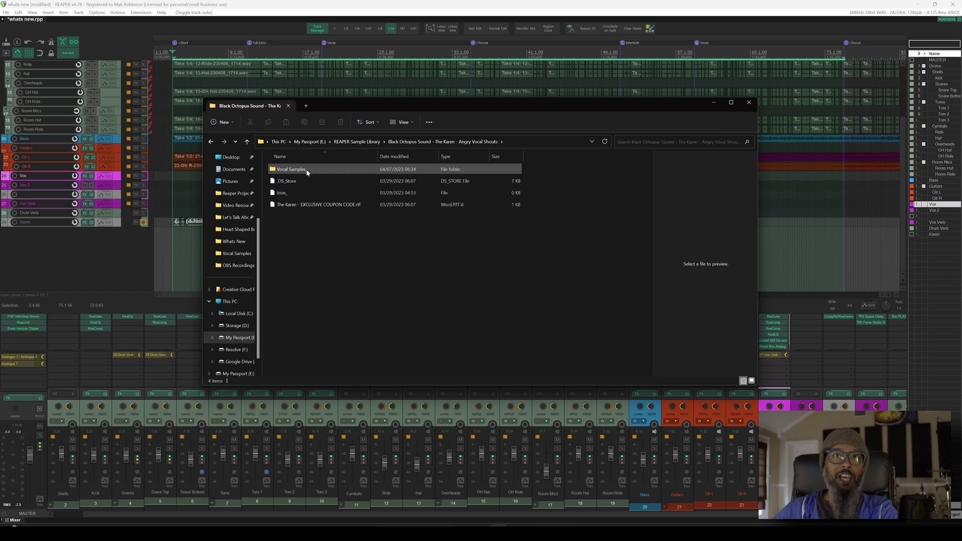
double_click(307, 170)
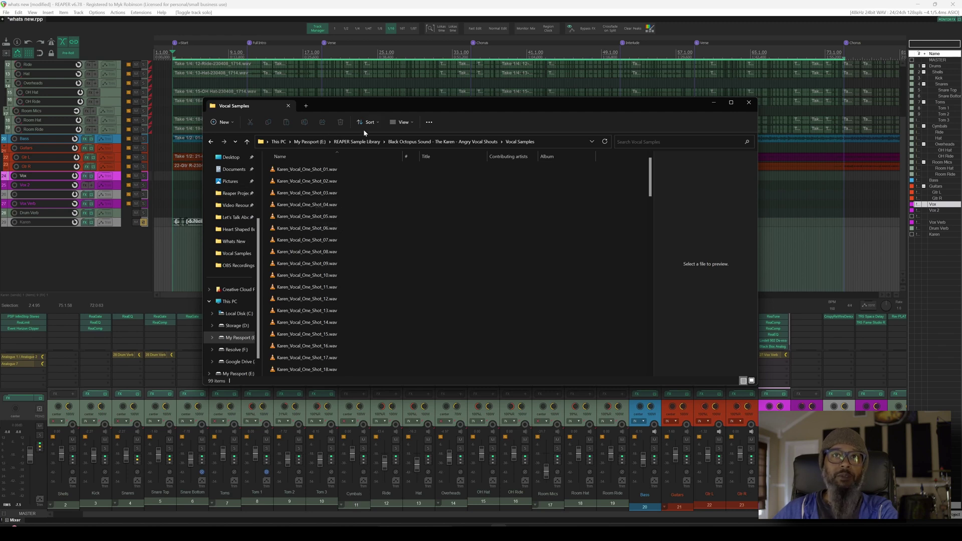
left_click_drag(374, 107, 357, 299)
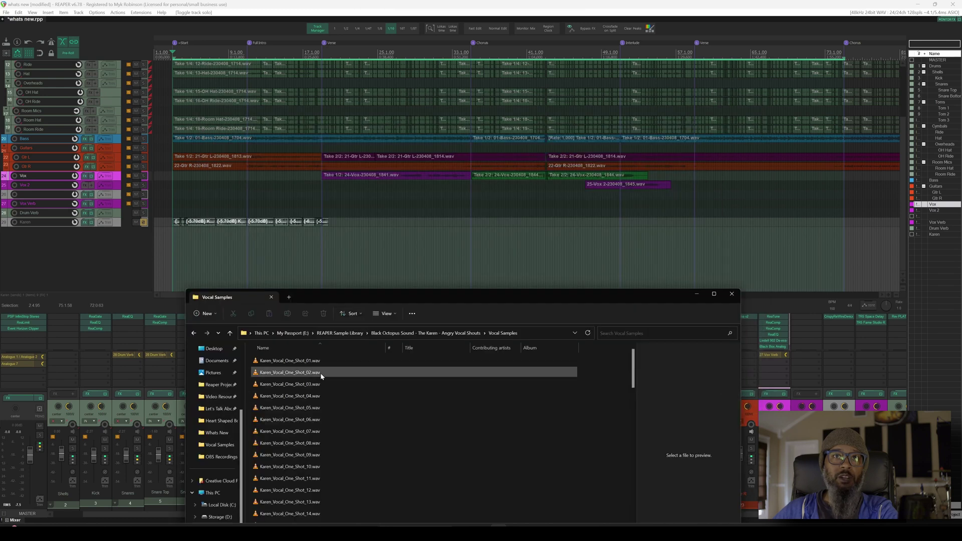
Drop a Karen_Vocal_One_Shot wav onto the Karen track before bar 25 and audition it from 24.4.03.
mouse_move(303, 424)
left_mouse_down()
mouse_move(378, 254)
mouse_move(380, 219)
left_mouse_up()
left_click(375, 202)
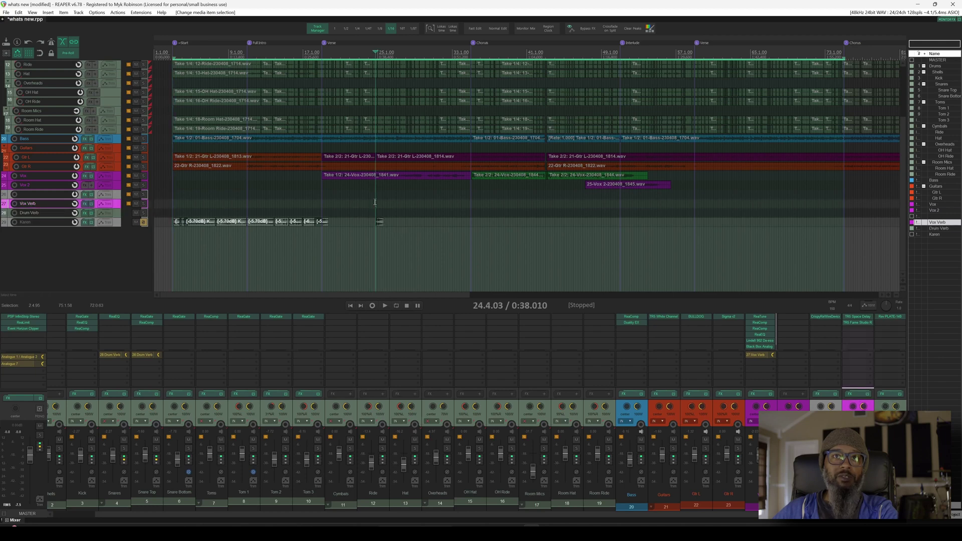
key("space")
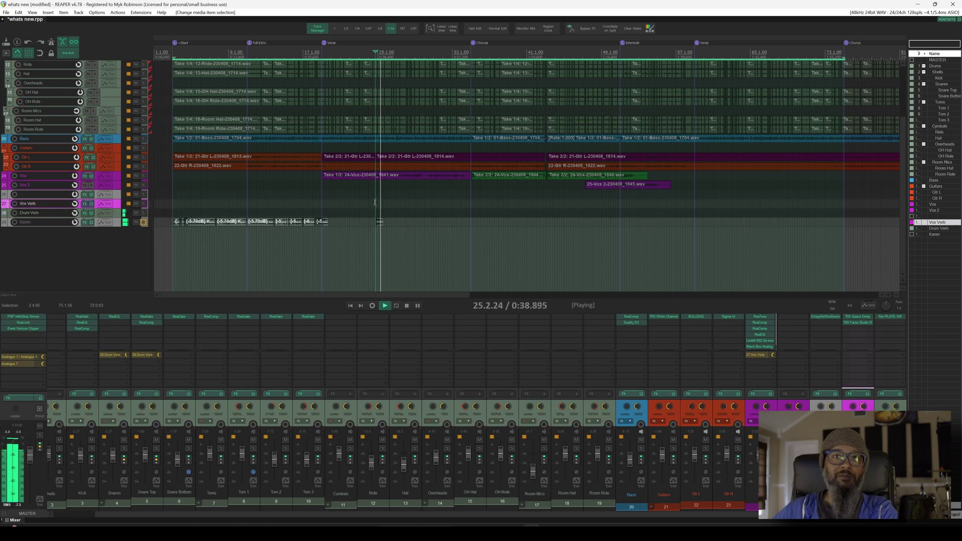
key("space")
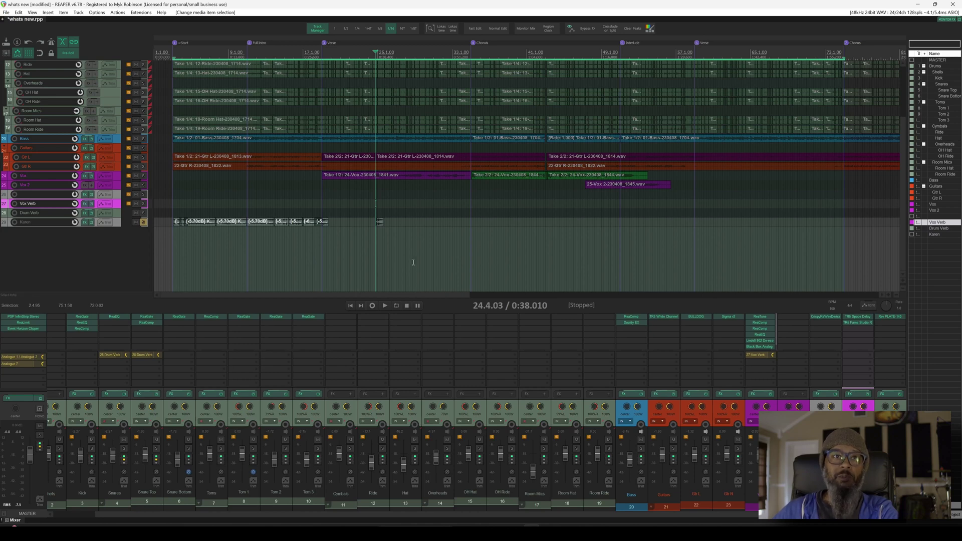
In the Media Explorer, browse E: > REAPER Sample Library > Karen pack > Vocal Samples.
left_click(32, 12)
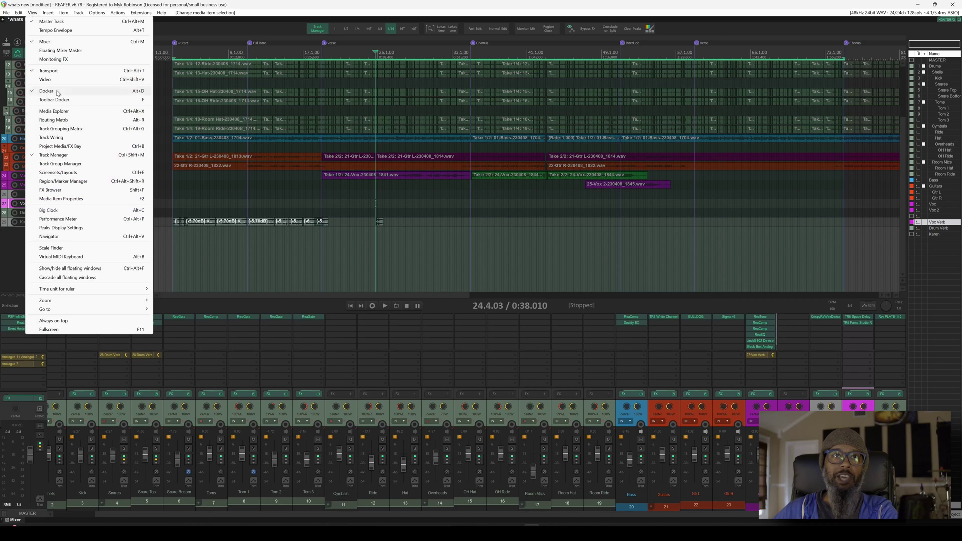
left_click(54, 111)
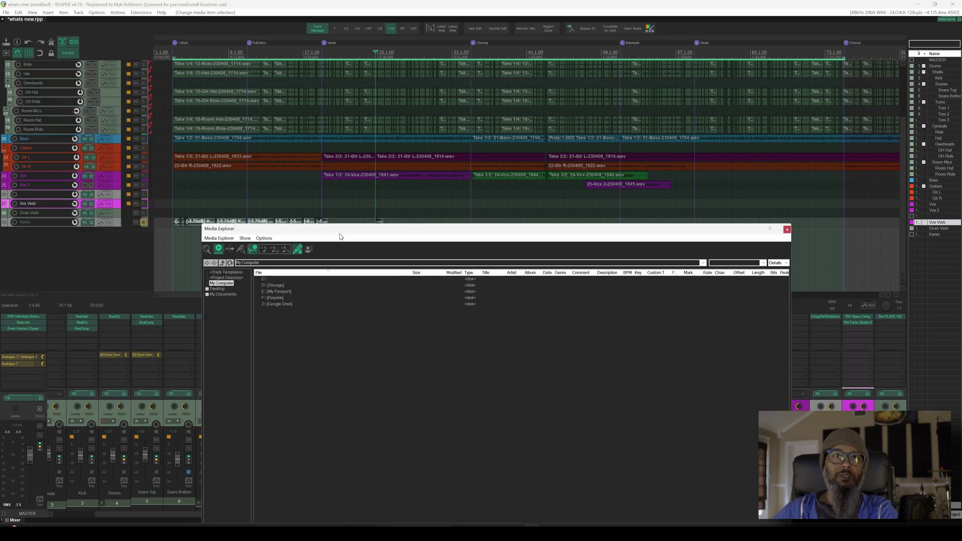
left_click(216, 279)
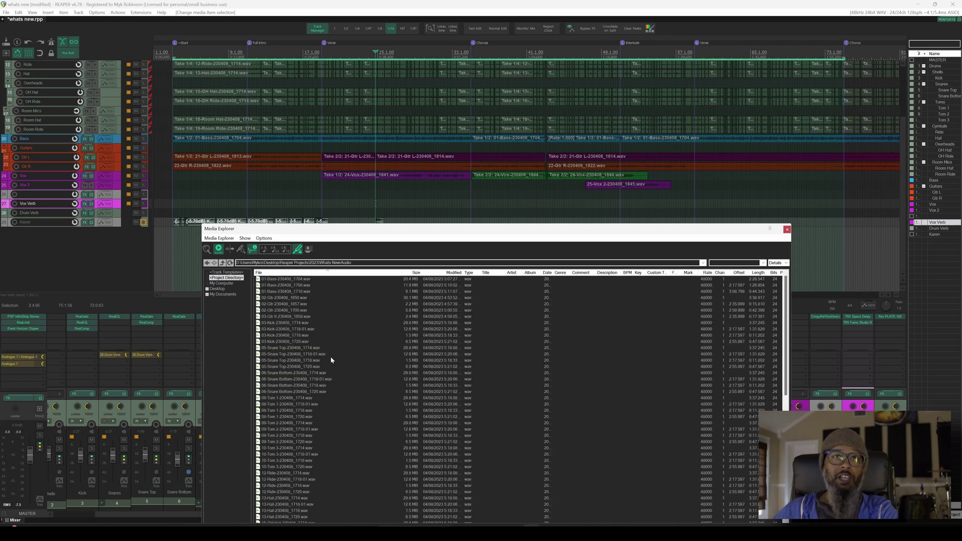
left_click(221, 283)
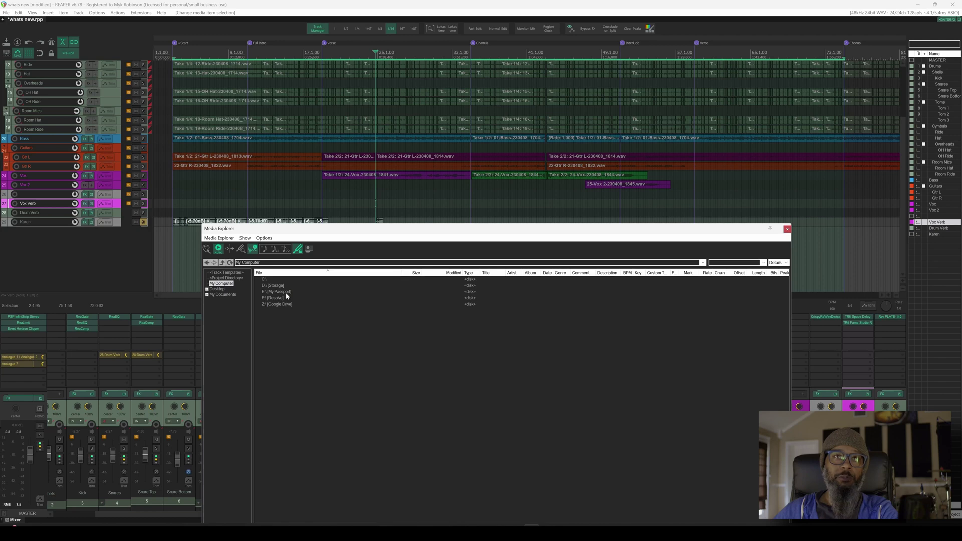
double_click(287, 296)
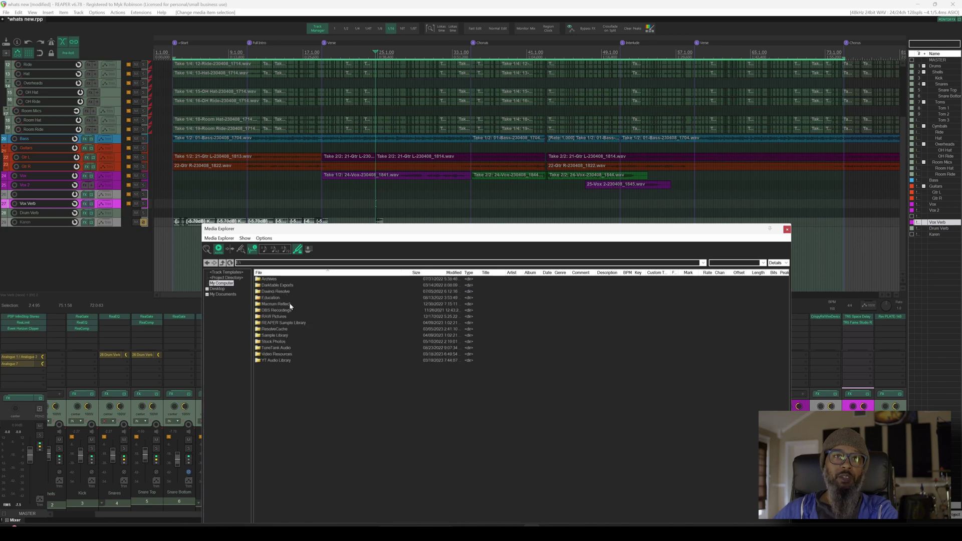
double_click(293, 324)
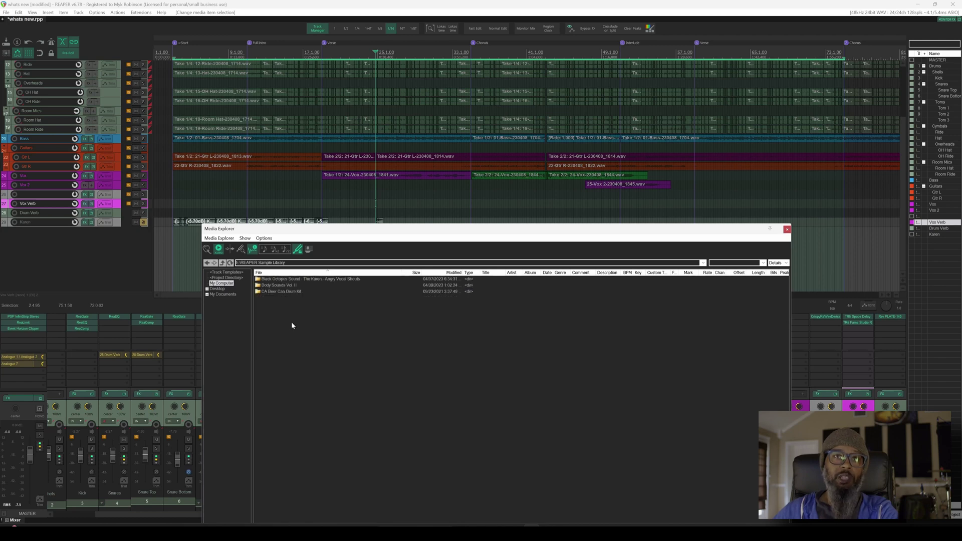
double_click(292, 279)
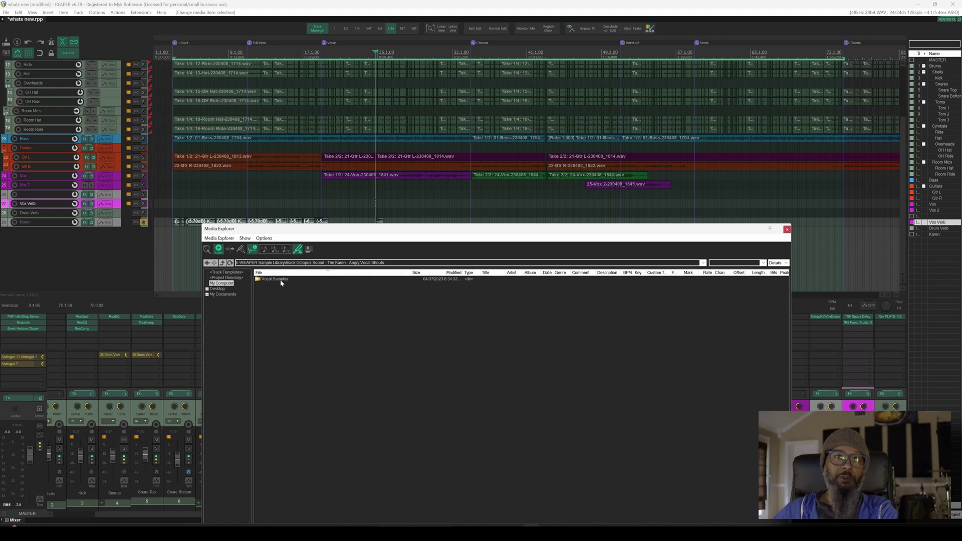
double_click(281, 281)
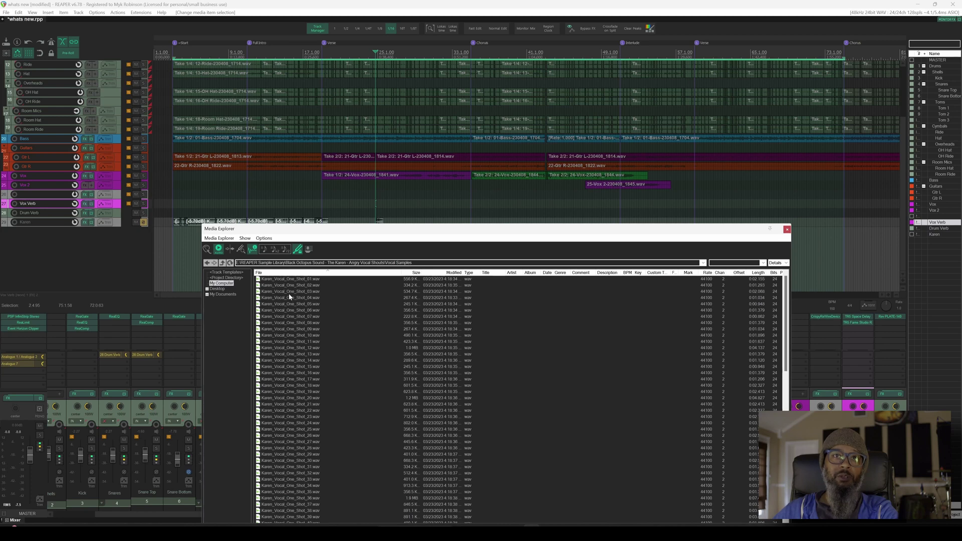
Sort the Vocal Samples by length, longest first, and select Karen_Vocal_One_Shot_34.
left_click_drag(374, 230, 332, 95)
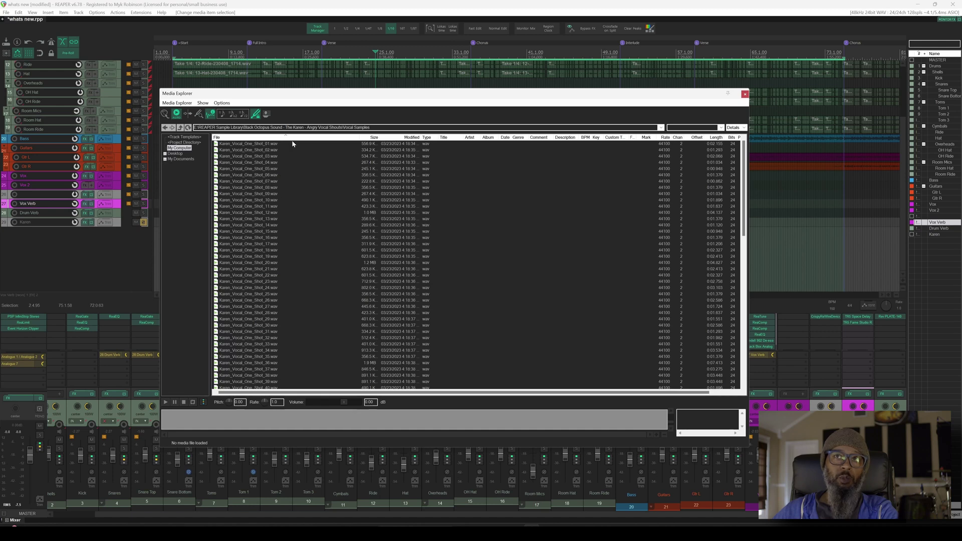
left_click(718, 137)
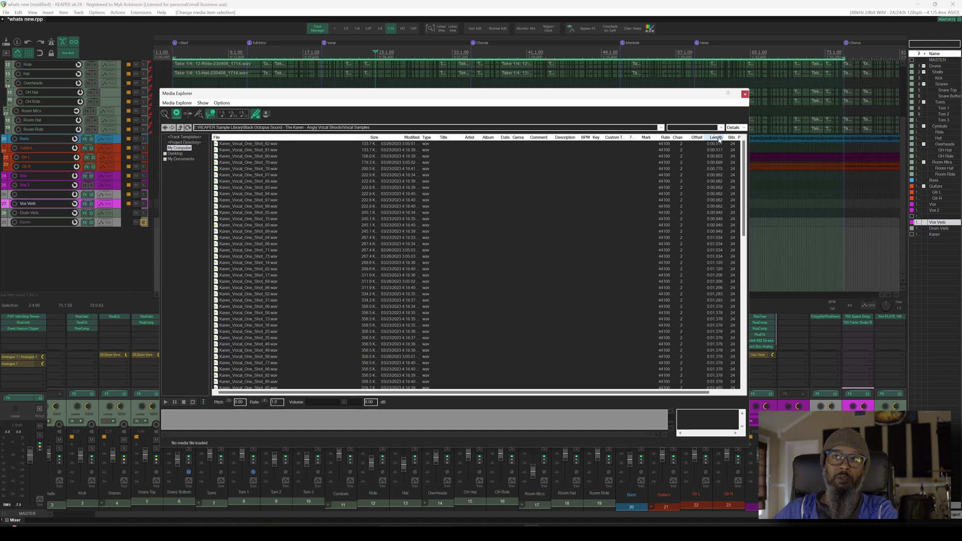
left_click(719, 138)
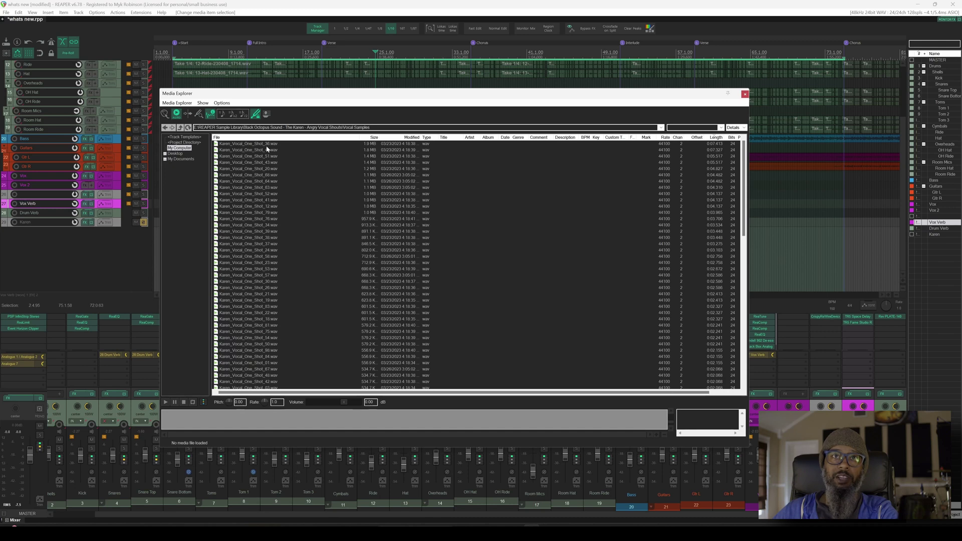
key("Down")
left_click(262, 225)
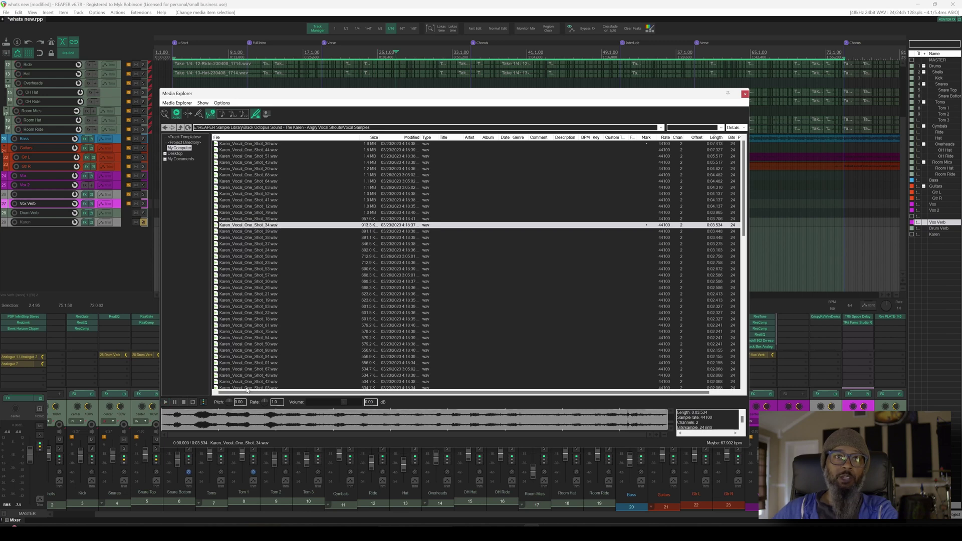
Raise the preview pitch to 2.70 and preview Karen_Vocal_One_Shot_34.
left_click_drag(227, 405, 227, 397)
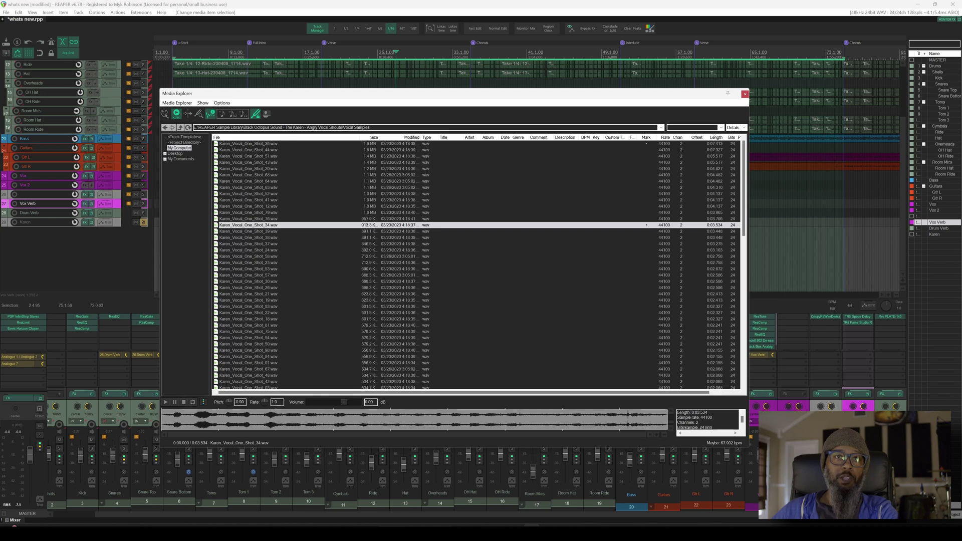
left_click(165, 402)
left_click_drag(228, 402, 229, 424)
double_click(277, 403)
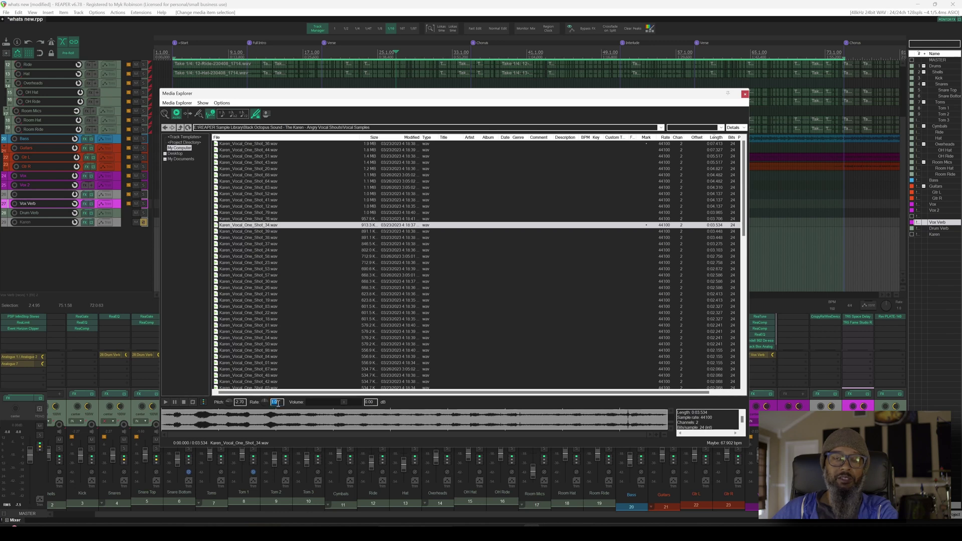
Preview the sample at rate 1.5 with looping on, then stop.
type("1.5")
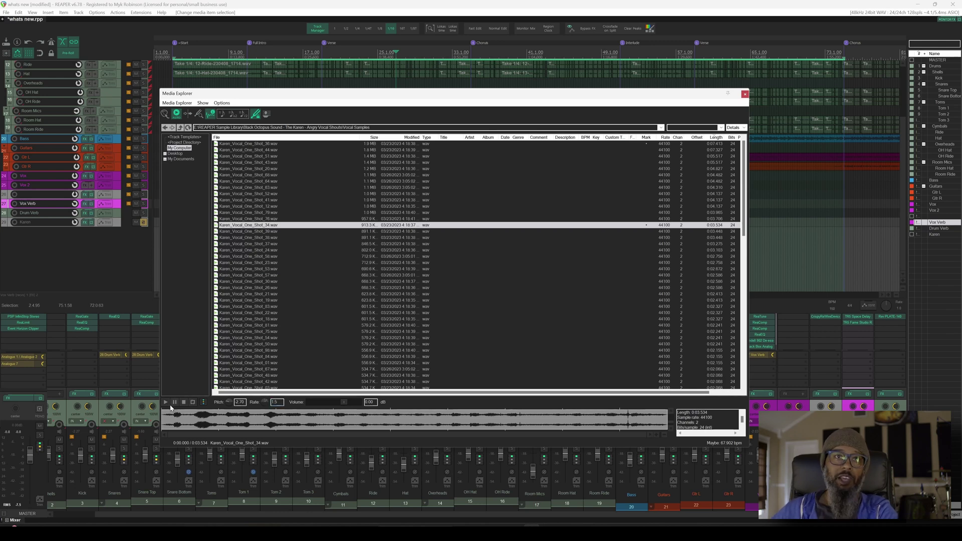
left_click(166, 403)
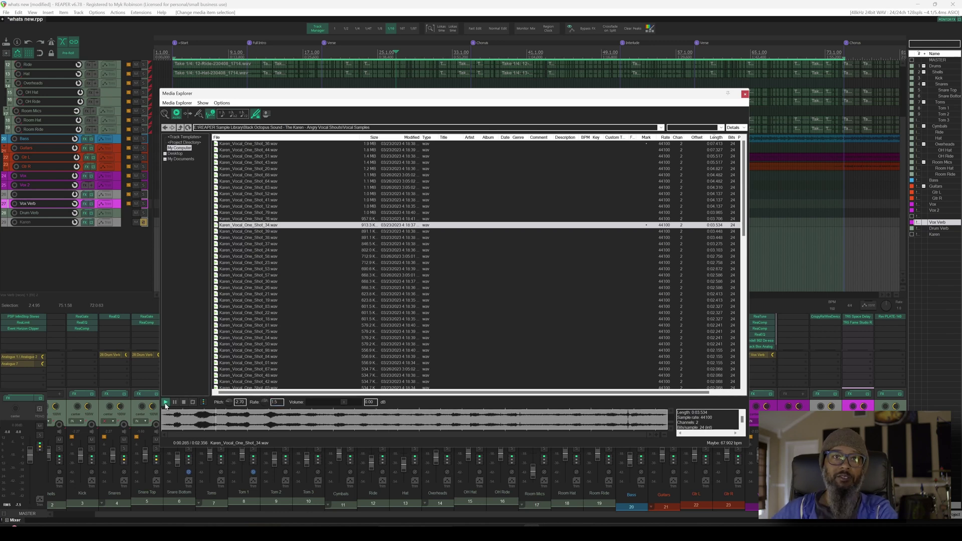
left_click(193, 403)
left_click(166, 403)
left_click(183, 403)
Reset pitch to 0.00, enlarge the waveform preview, and audition Karen_Vocal_One_Shot_79.
double_click(228, 403)
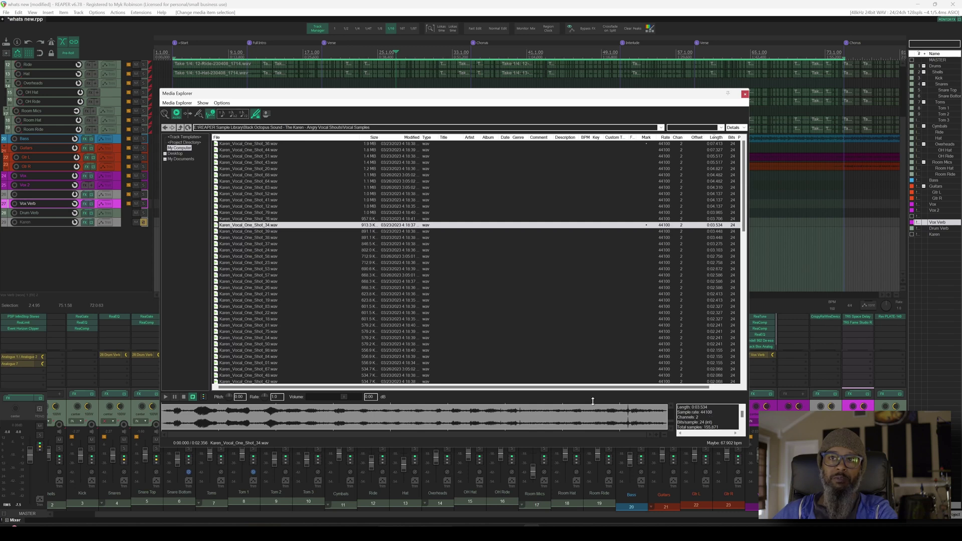
left_click_drag(592, 401, 586, 362)
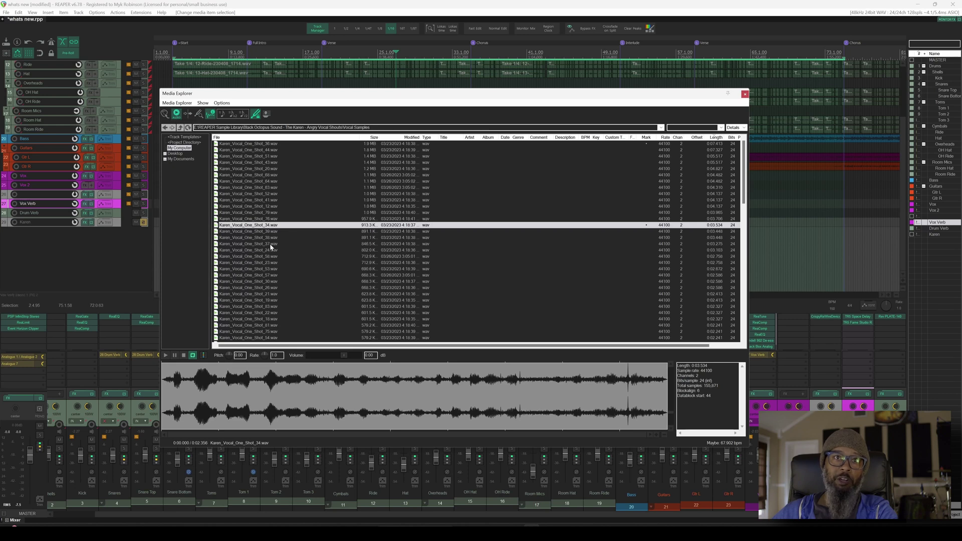
left_click(257, 213)
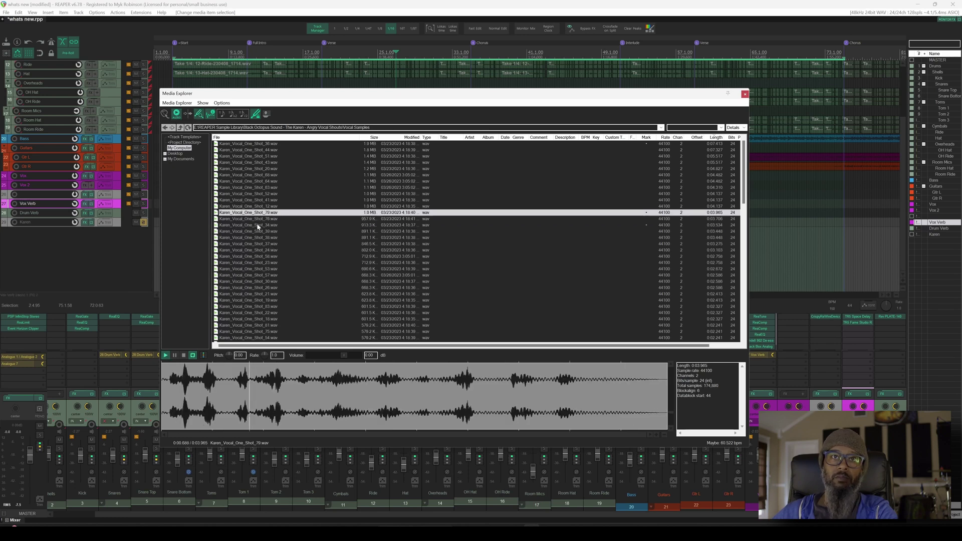
key("Down")
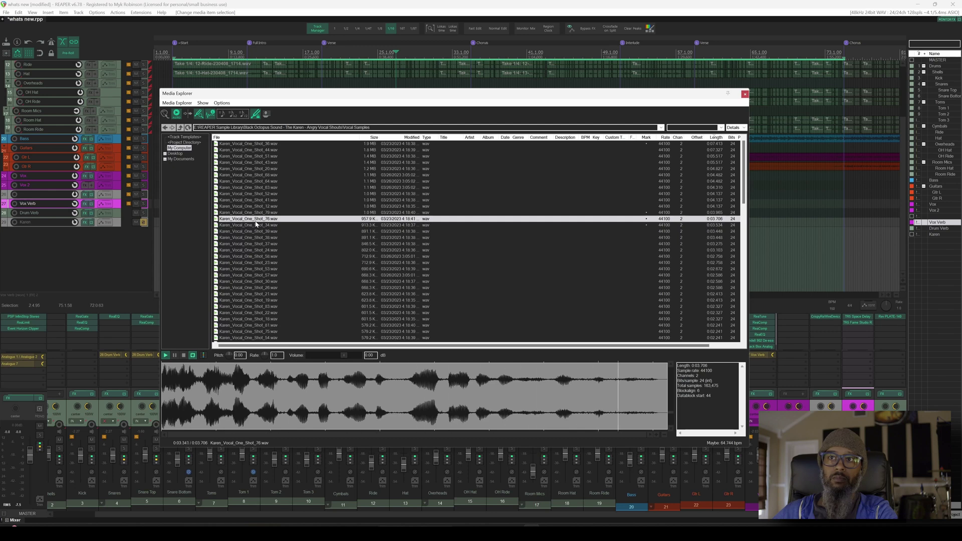
left_click(184, 356)
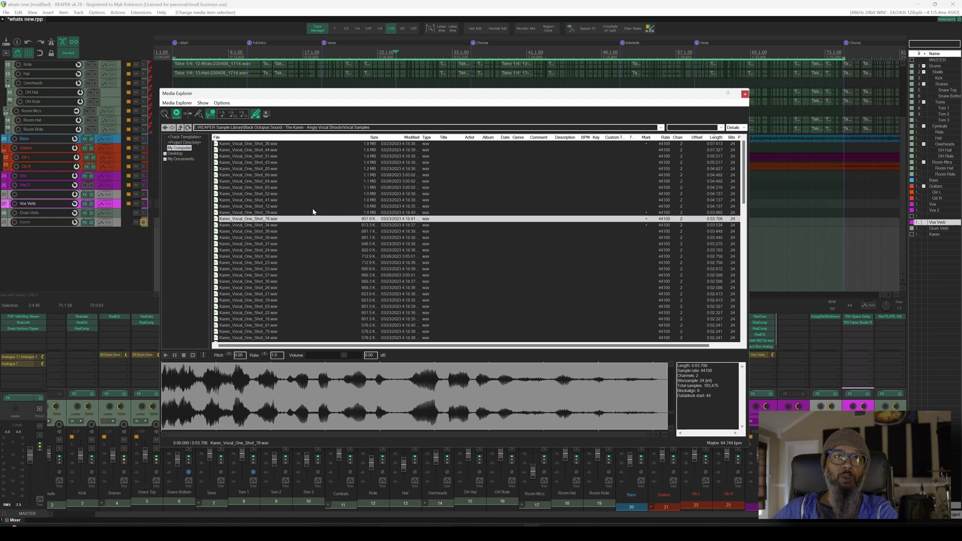
key("Down")
key("Down")
key("Down")
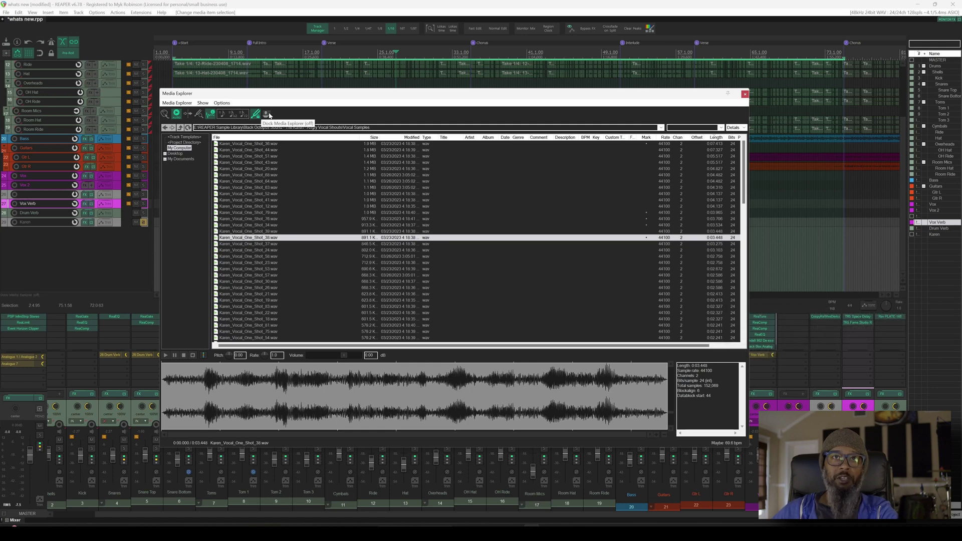
key("Up")
key("Up")
key("Up")
key("Up")
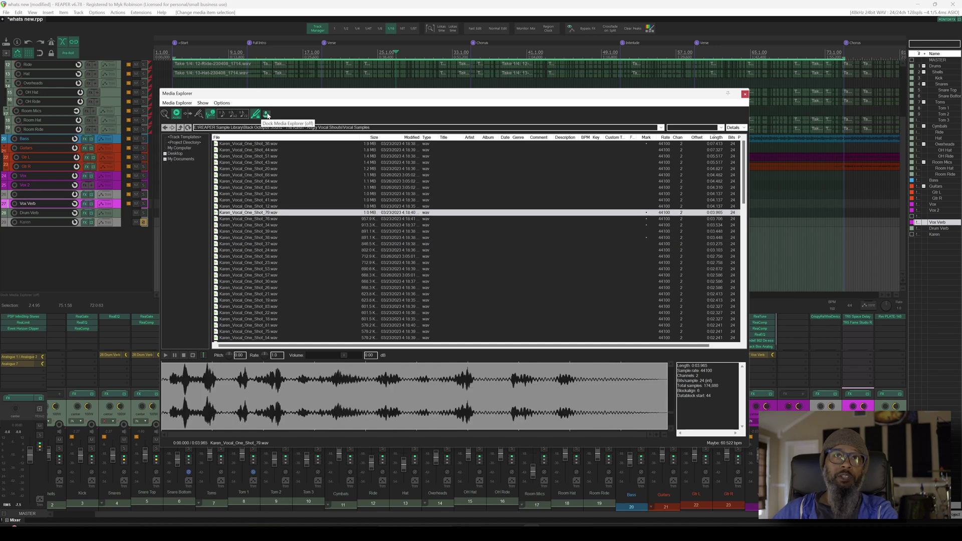
left_click(267, 115)
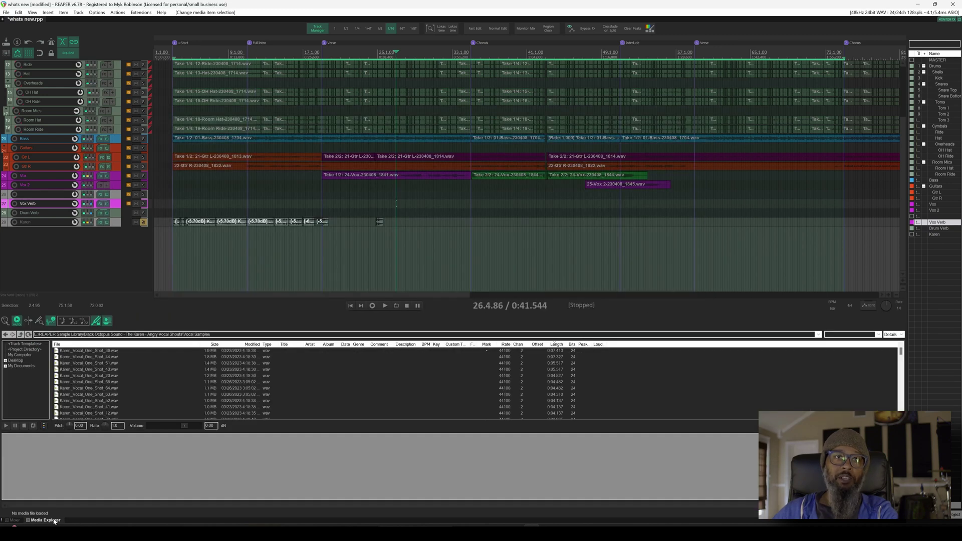
left_click(14, 520)
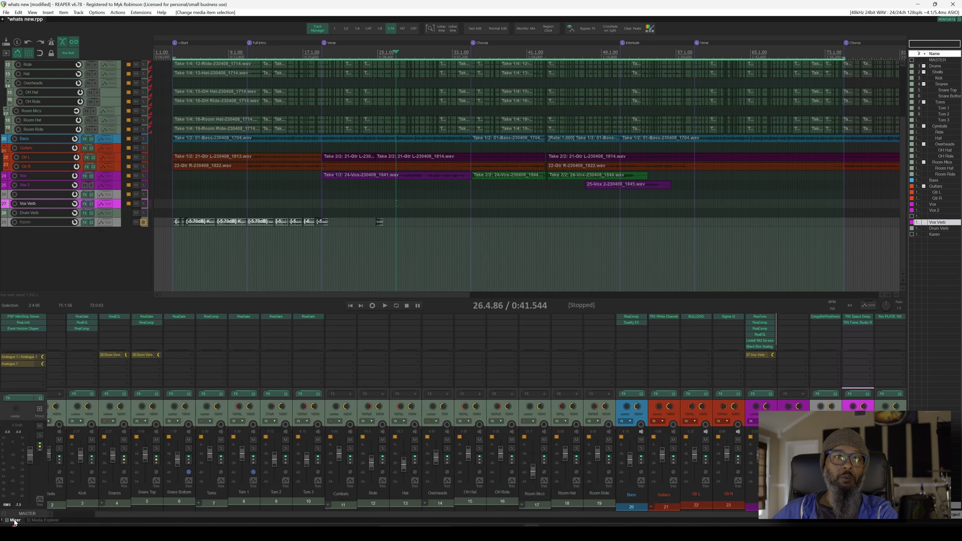
left_click(42, 521)
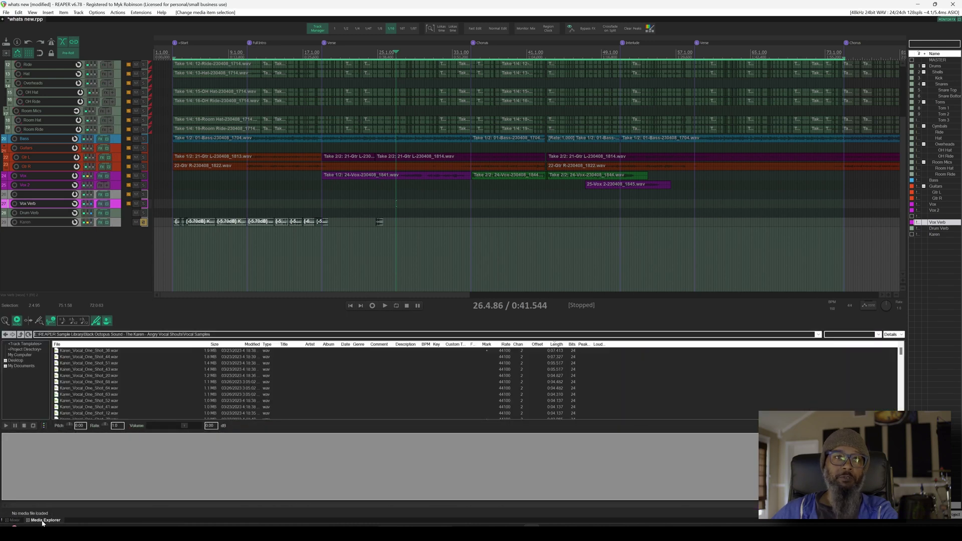
right_click(42, 521)
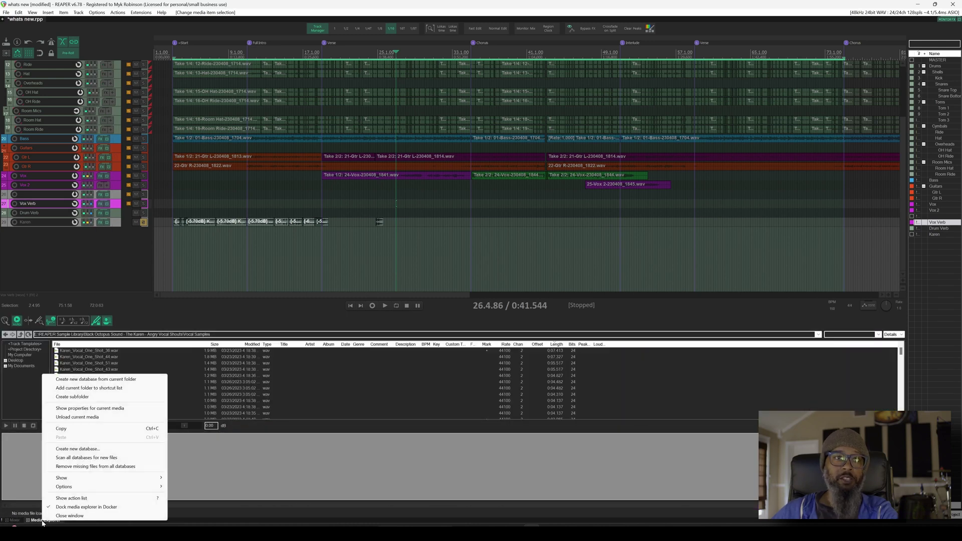
left_click(68, 507)
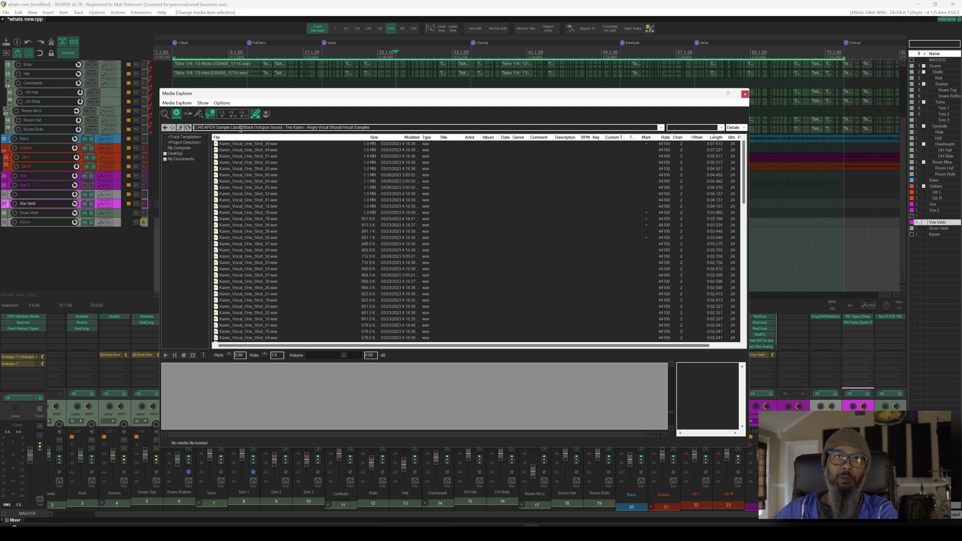
From drive E:, build a Media Explorer database of the REAPER Sample Library folder.
left_click(180, 127)
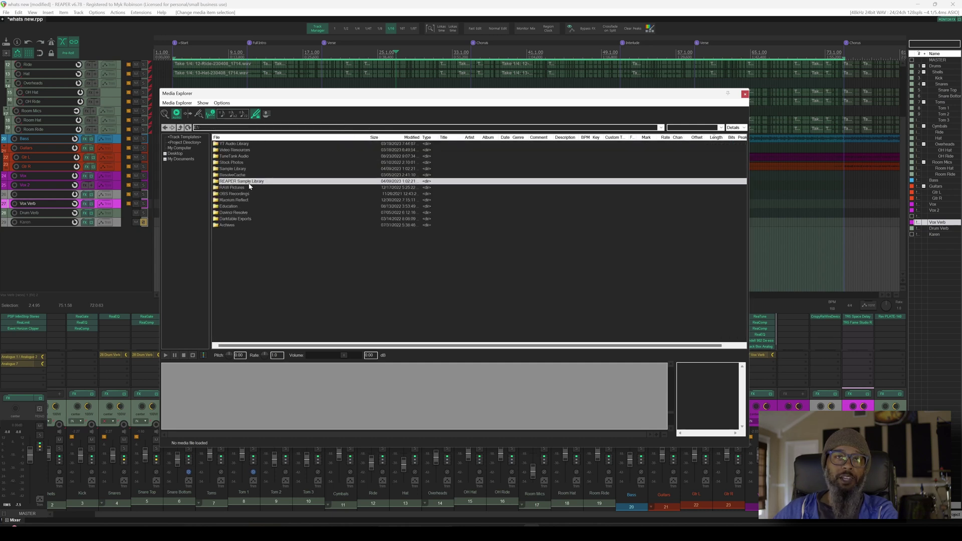
right_click(249, 186)
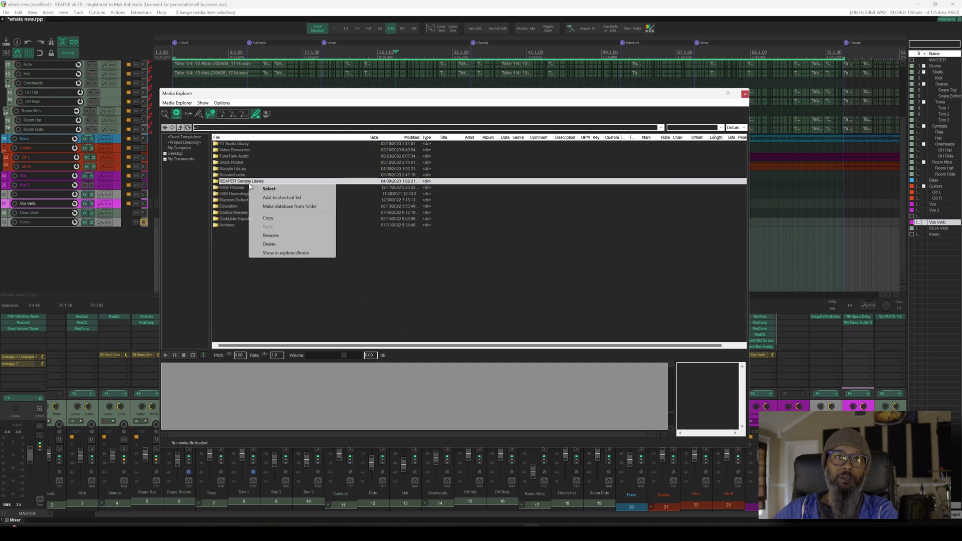
left_click(282, 207)
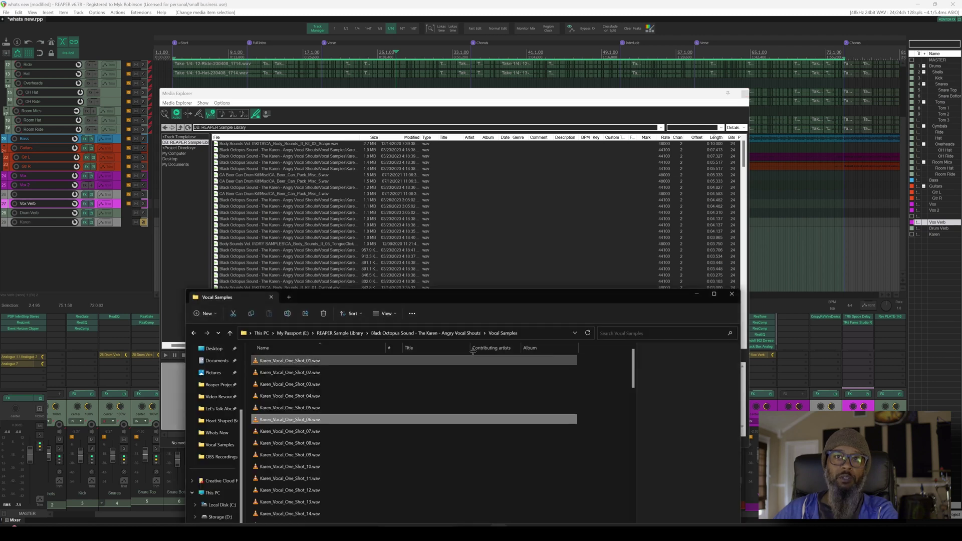
In File Explorer, view the REAPER Sample Library's CA Beer Can Drum Kit folder, then minimize it.
left_click_drag(454, 296, 421, 168)
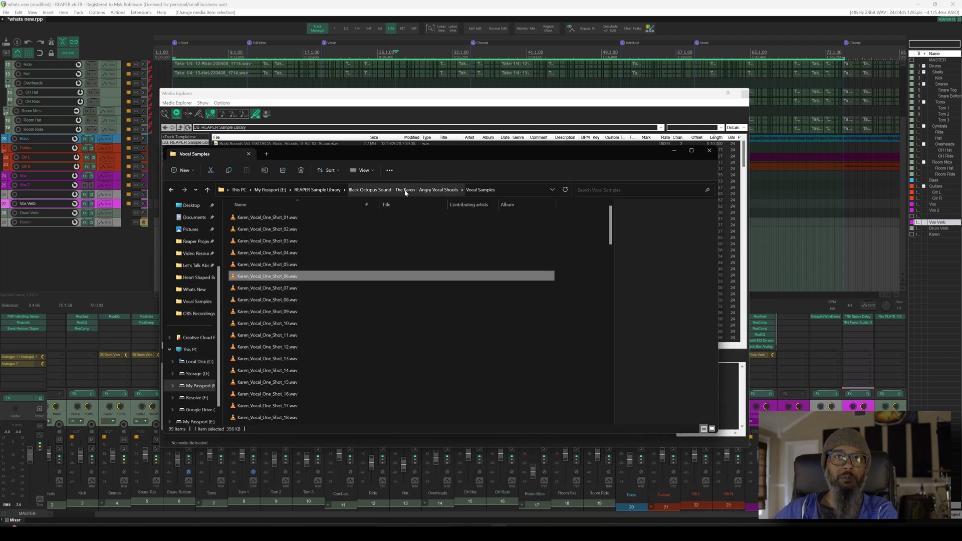
left_click(317, 190)
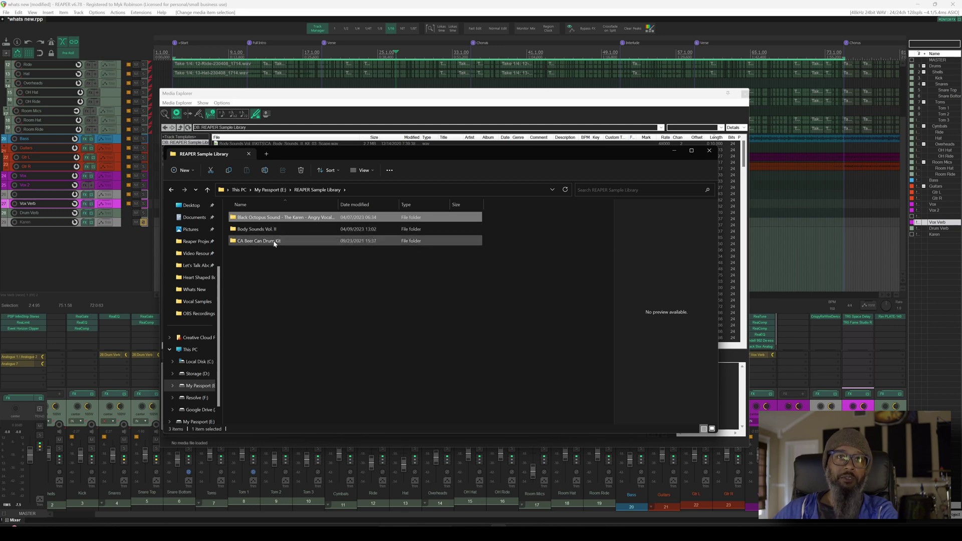
mouse_move(280, 243)
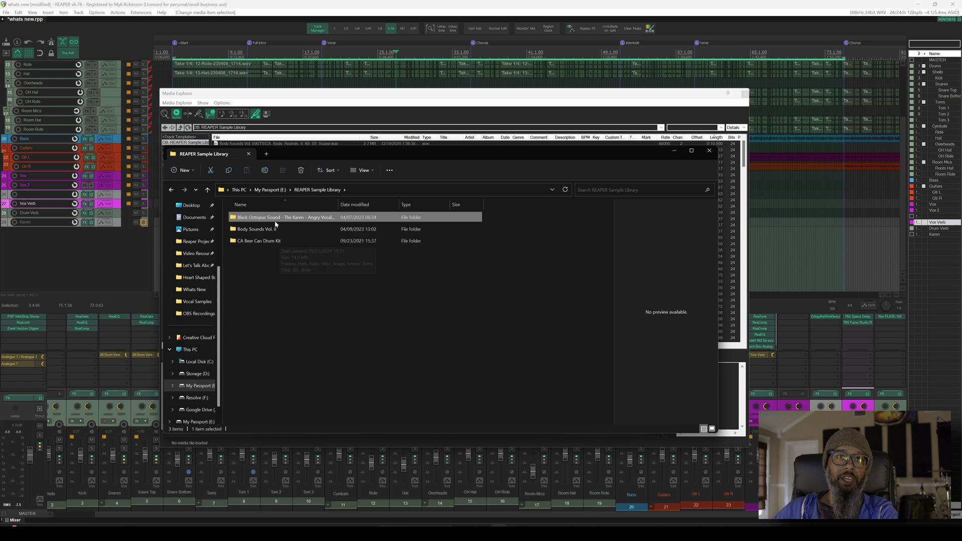
mouse_move(249, 245)
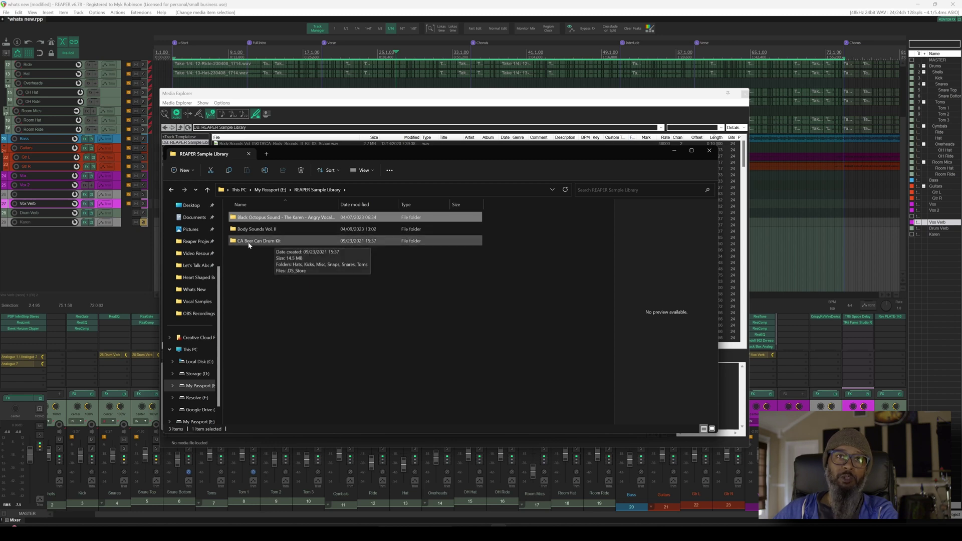
double_click(281, 241)
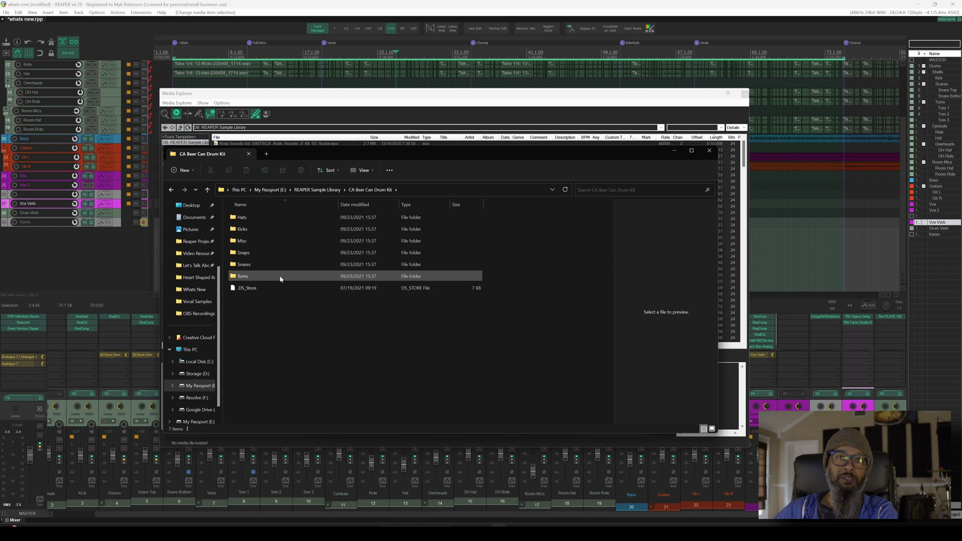
left_click(676, 151)
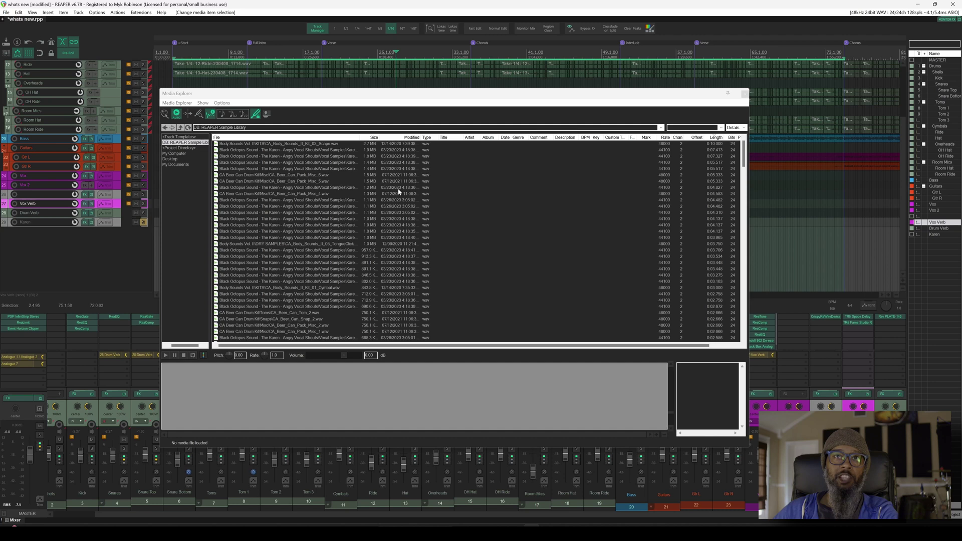
Filter the sample-library database by 'hat'.
scroll(304, 252, "down", 10)
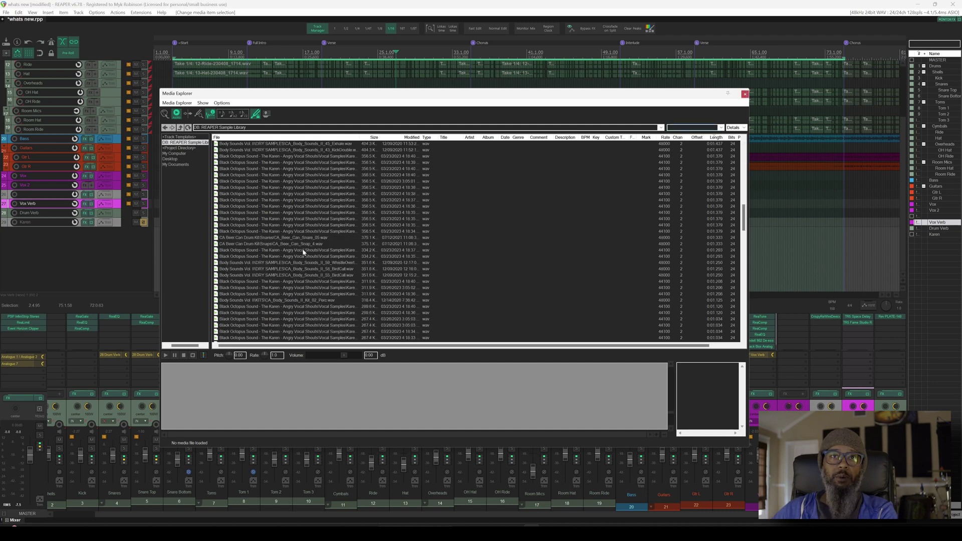
left_click(695, 127)
type("hat")
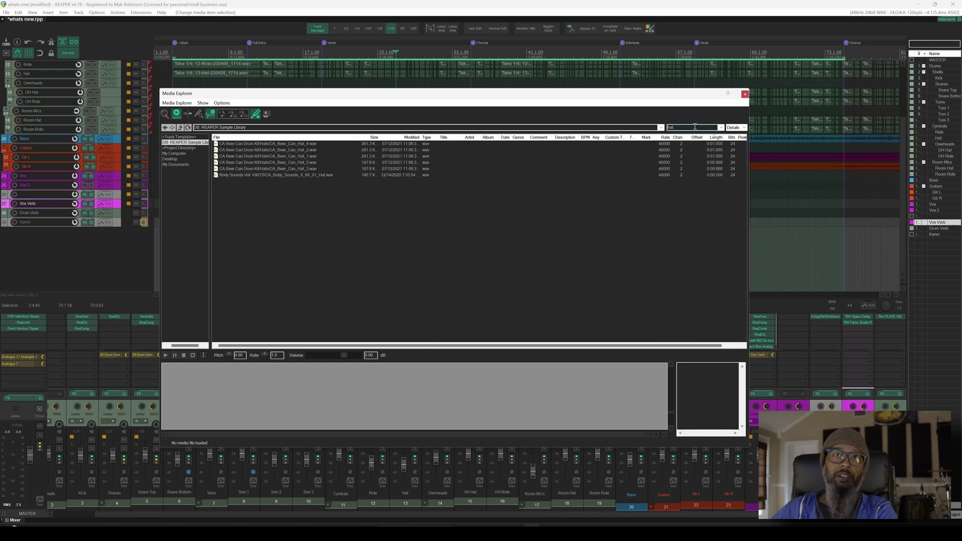
Audition beer can Hat_4, Hat_2, Hat_1, Hat_5, Hat_3, then the Body Sounds Kit_01_Hat sample.
left_click(286, 145)
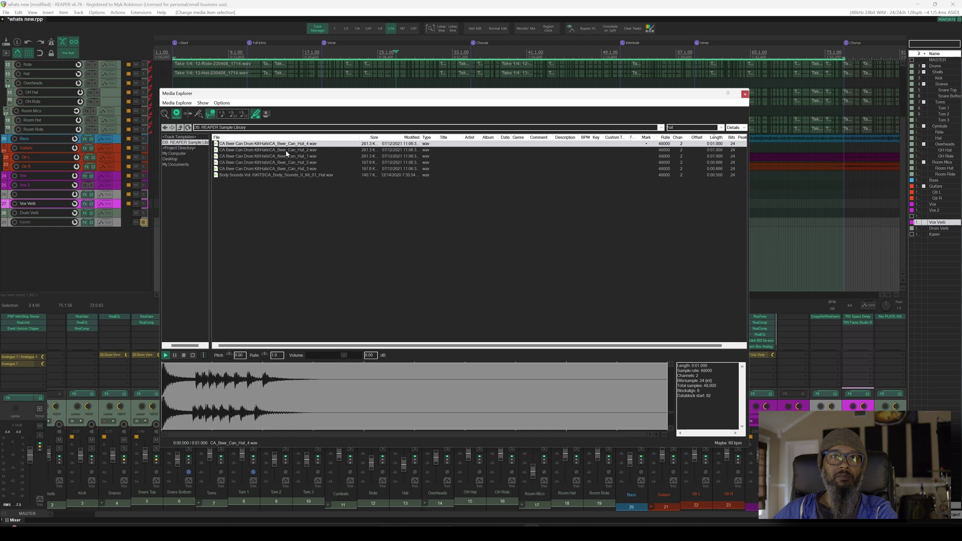
left_click(287, 151)
left_click(287, 156)
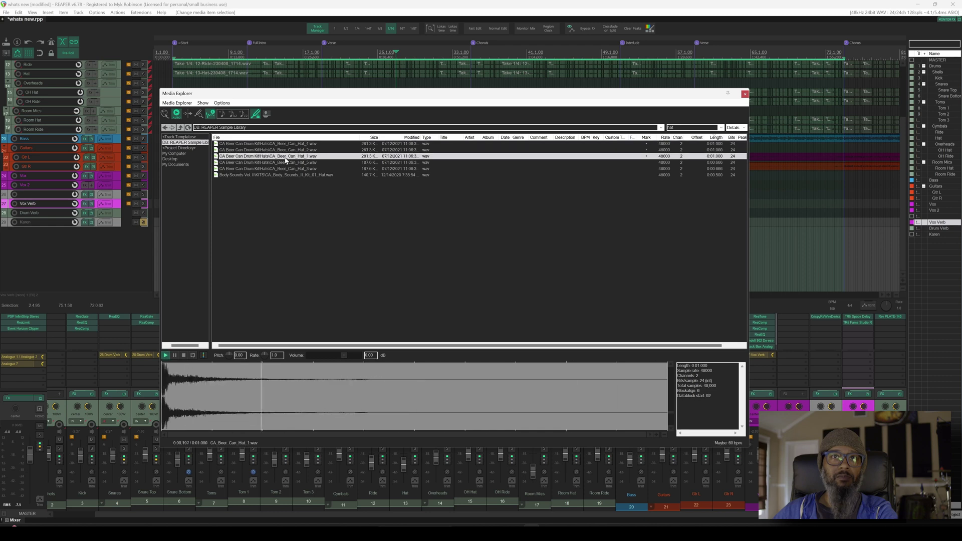
left_click(288, 163)
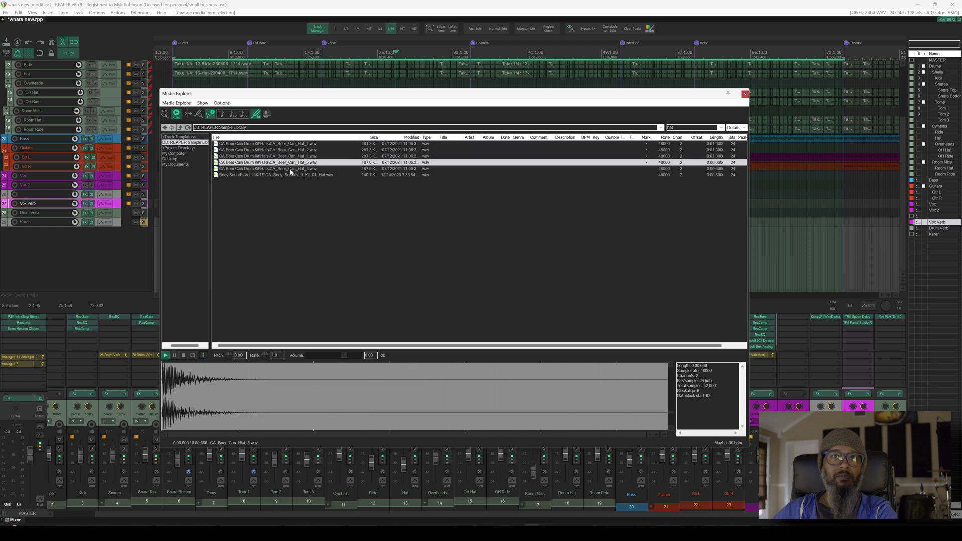
left_click(290, 169)
left_click(292, 176)
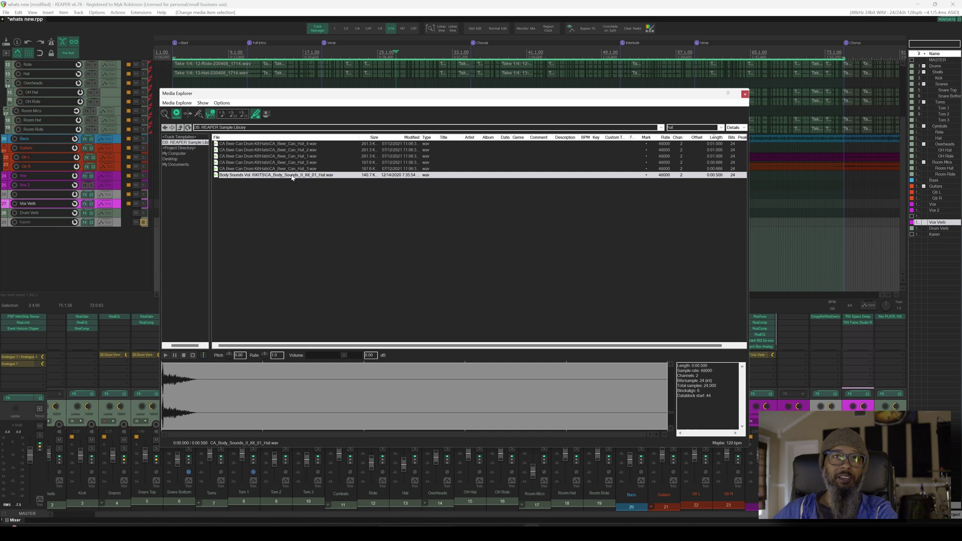
Dismiss the Body Sounds hat file's actions menu and browse My Computer's drives.
right_click(293, 176)
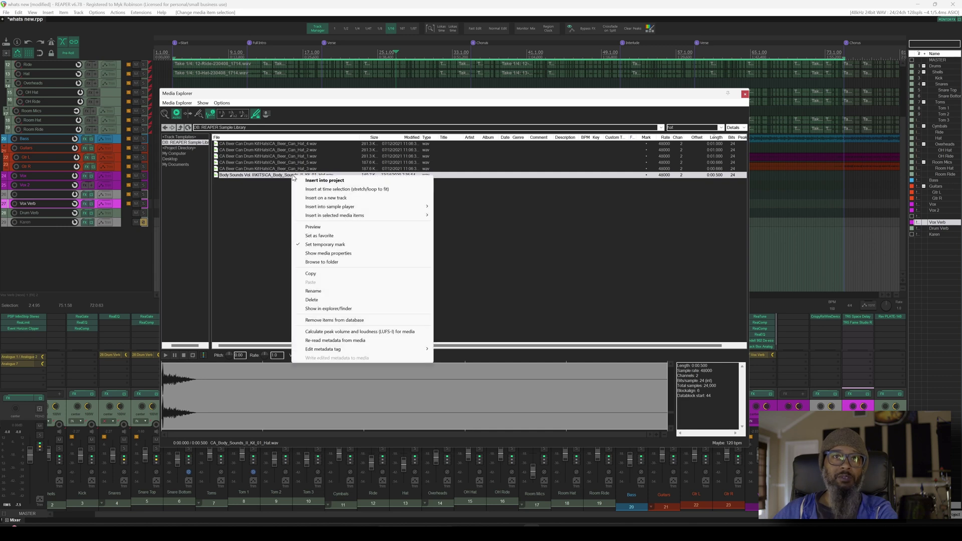
mouse_move(378, 352)
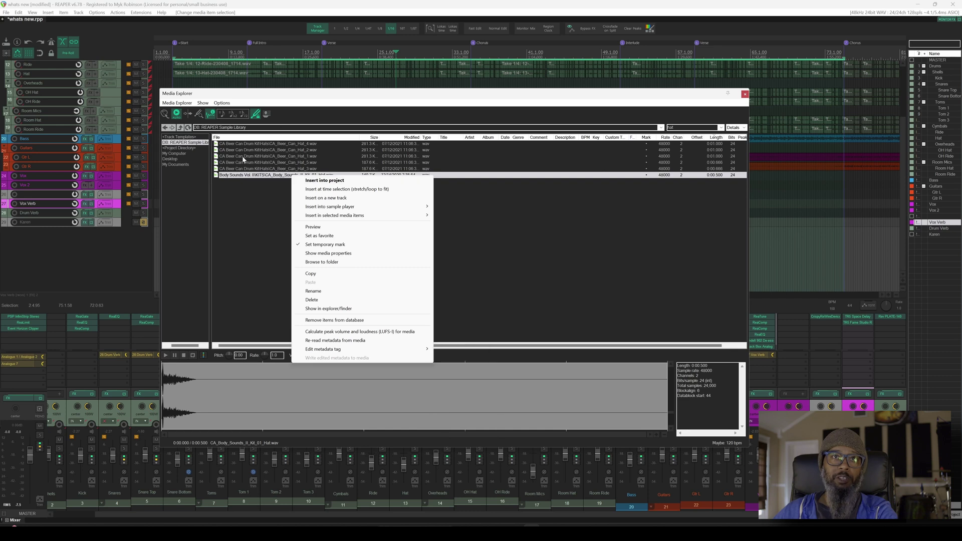
left_click(175, 154)
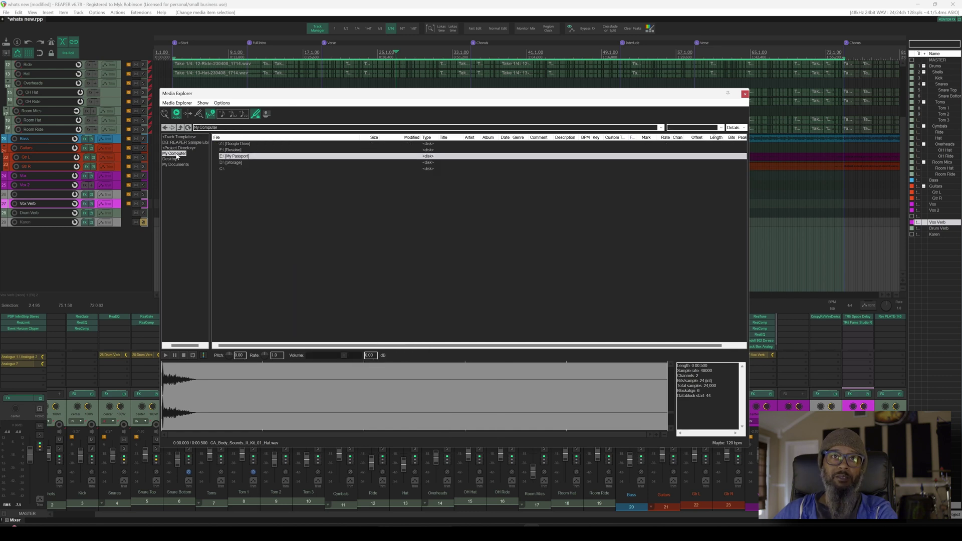
Make a database from the CA Beer Can Drum Kit folder in My Passport's REAPER Sample Library.
double_click(254, 156)
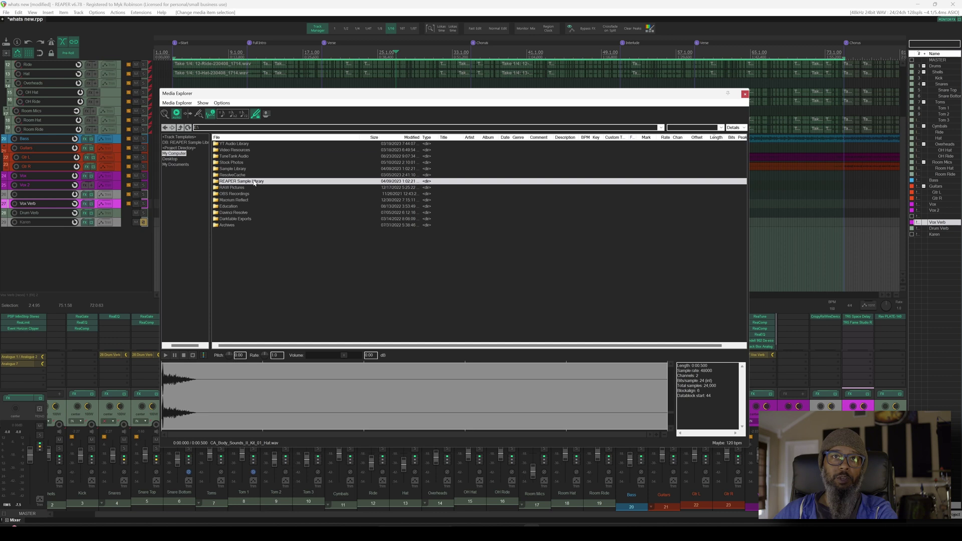
double_click(254, 182)
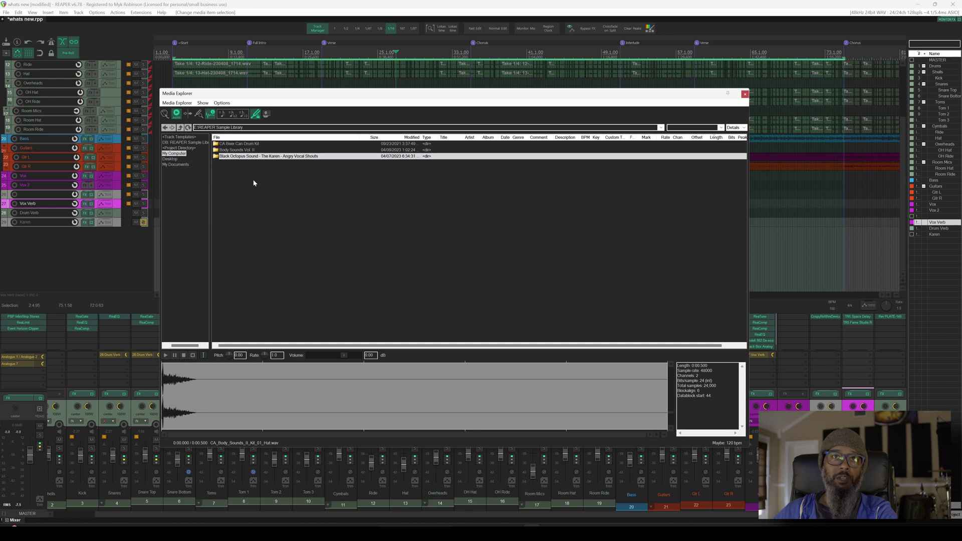
right_click(234, 144)
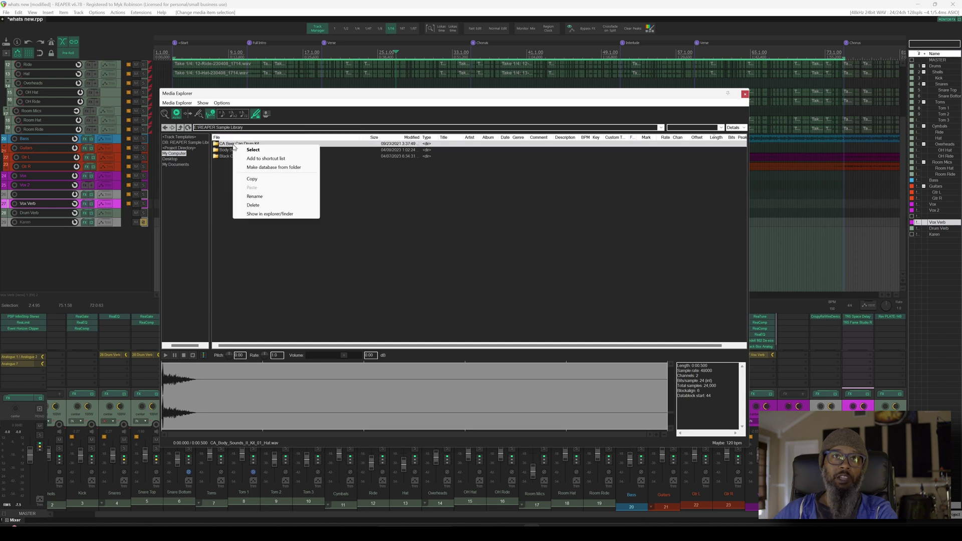
left_click(270, 168)
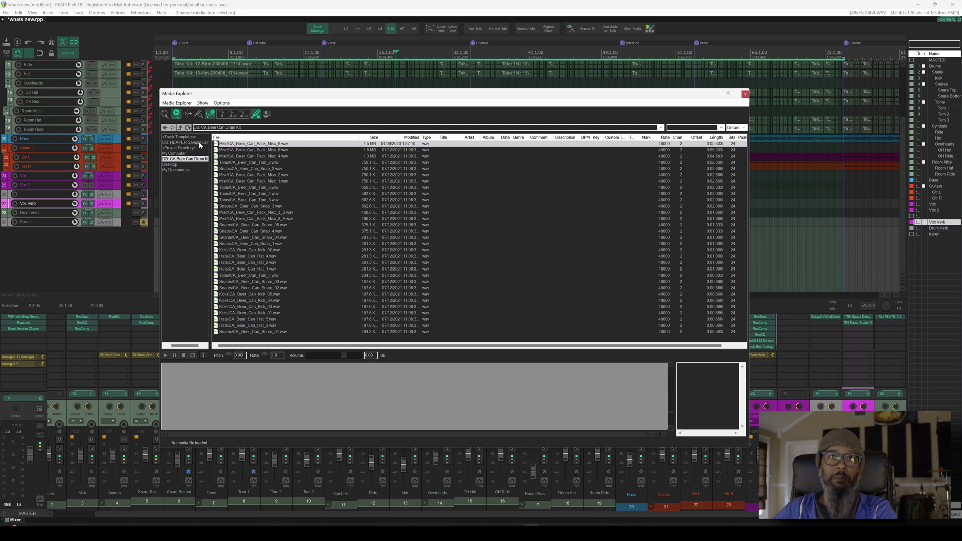
Tag CA_Beer_Can_Tom_2.wav with description 'your name here' and write the metadata into the file.
left_click(264, 165)
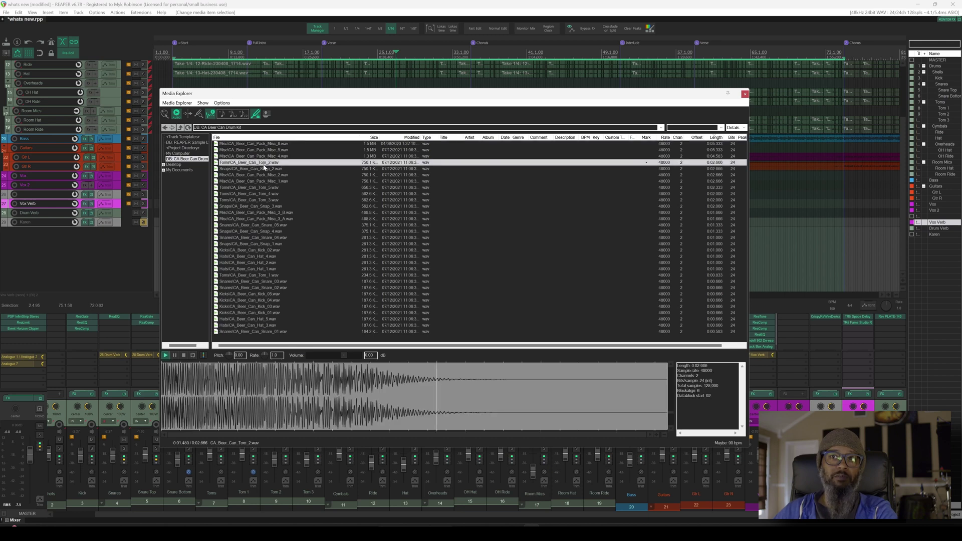
right_click(264, 168)
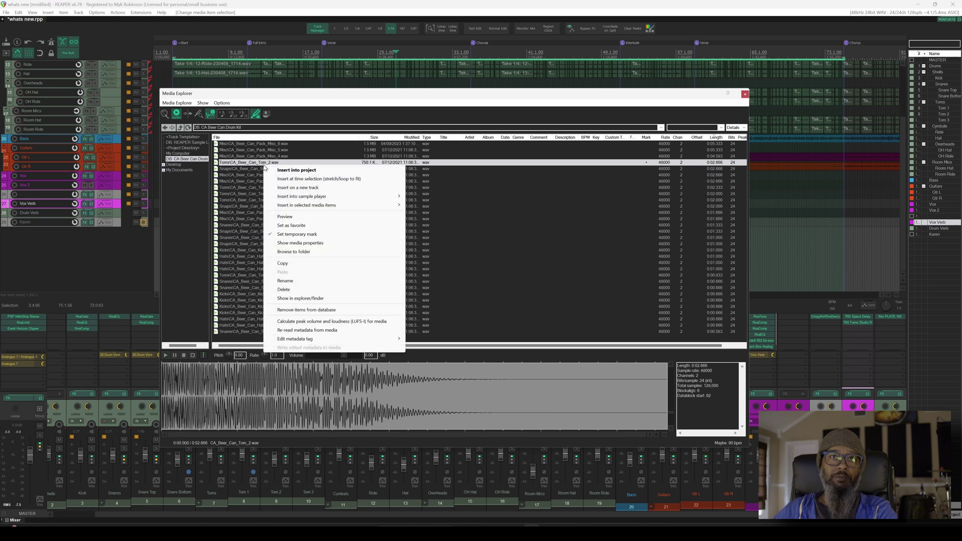
mouse_move(365, 342)
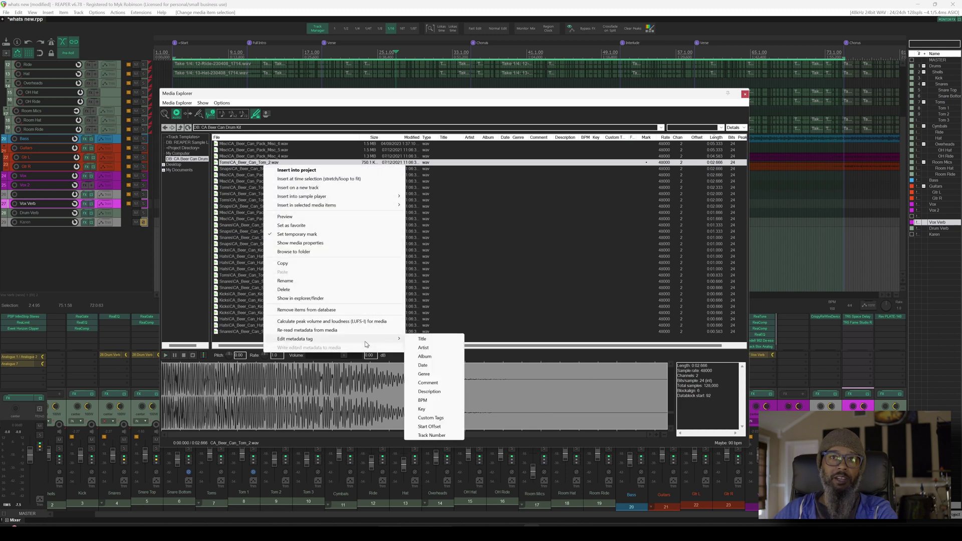
left_click(429, 391)
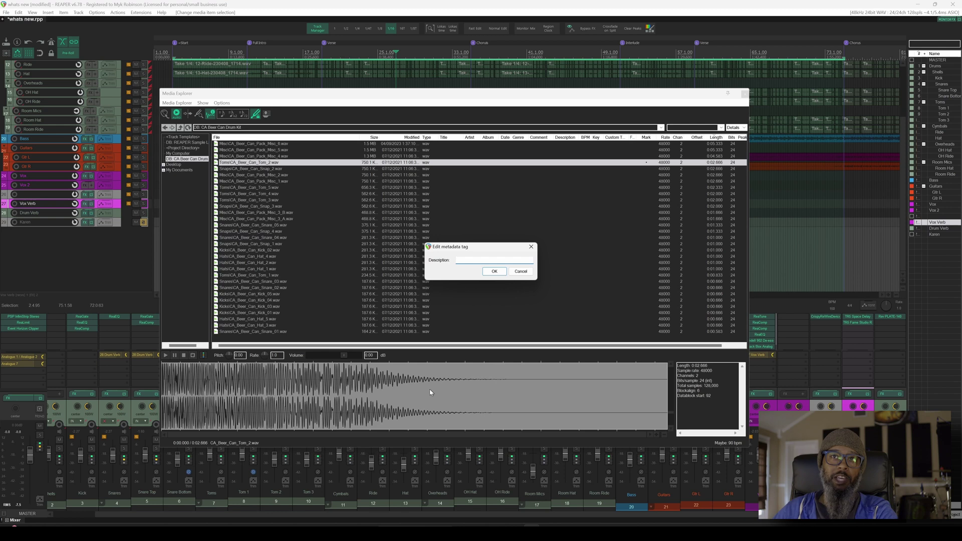
type("your name here")
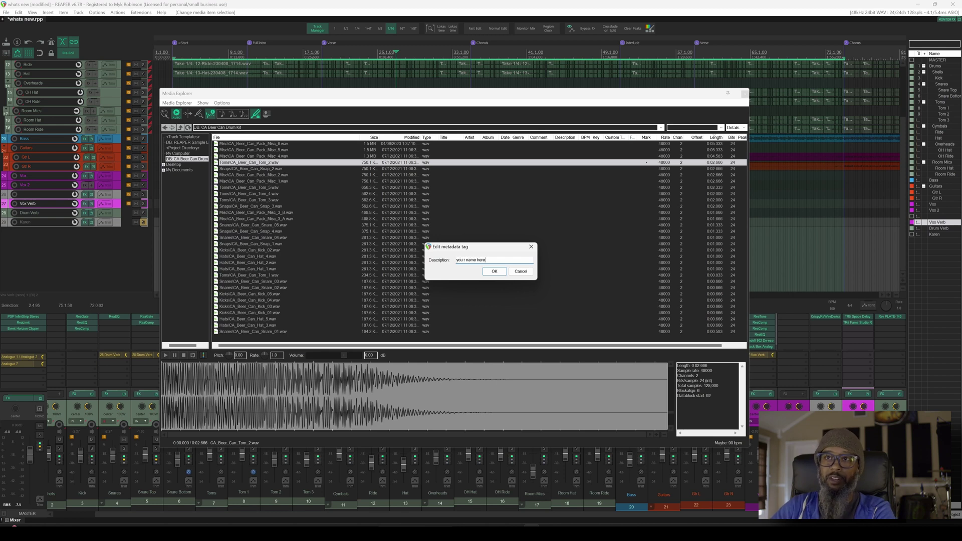
left_click(495, 271)
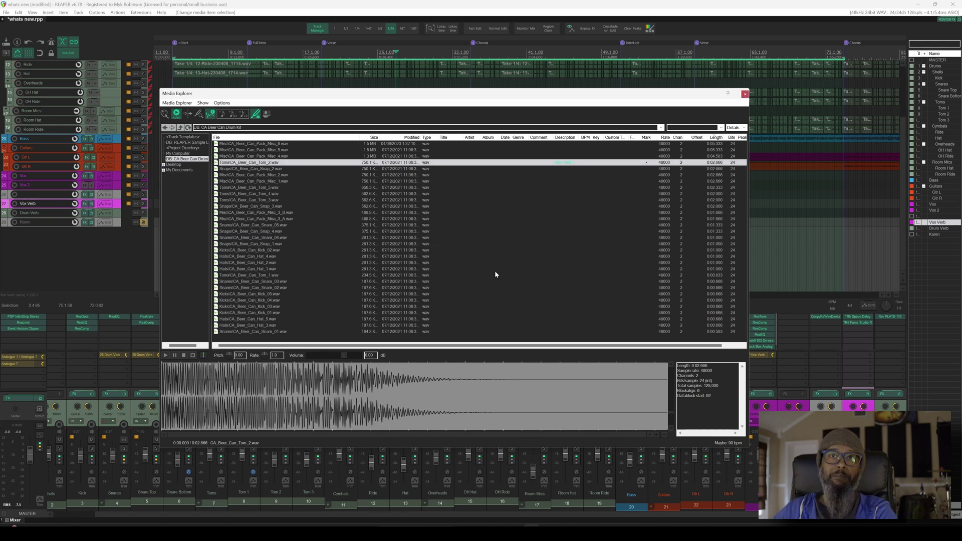
right_click(566, 166)
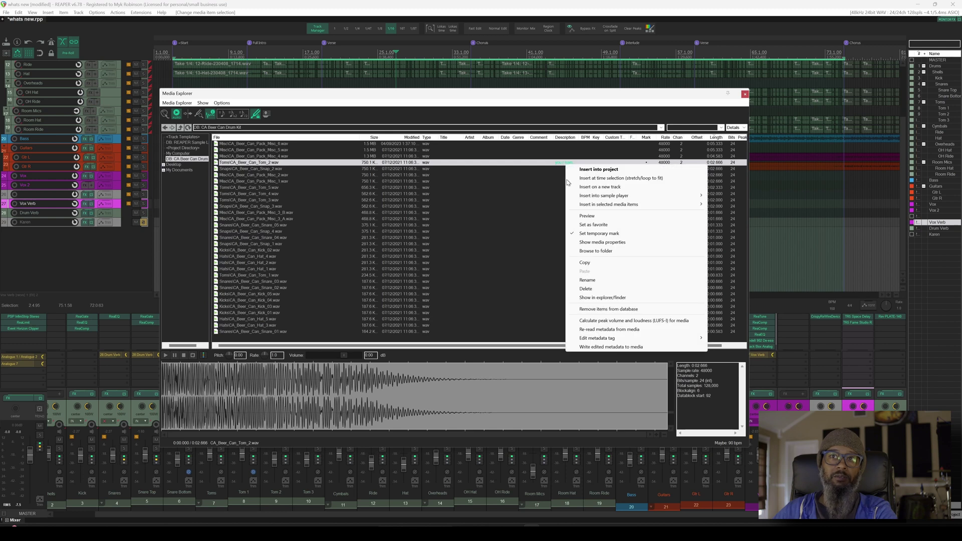
left_click(618, 347)
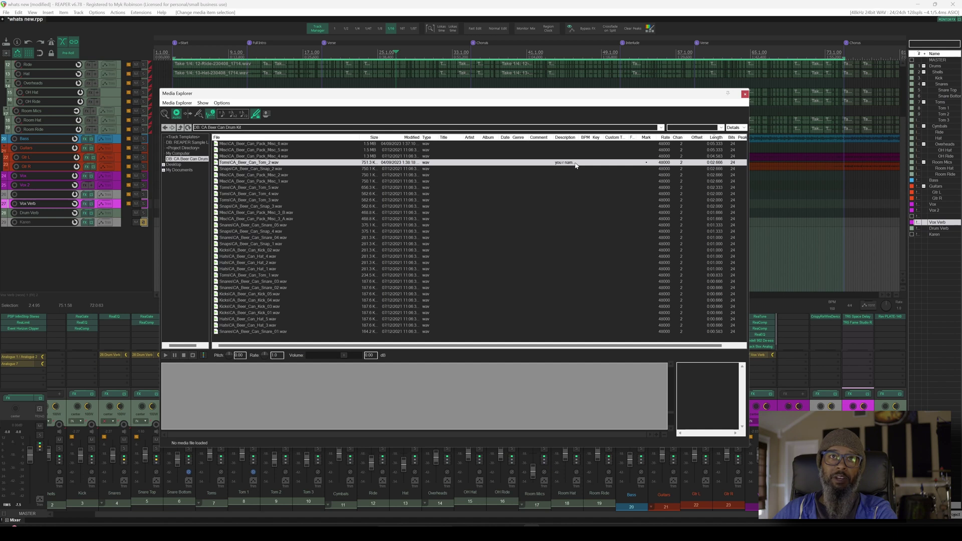
Rescan DB: REAPER Sample Library for new files and preview the retagged Tom_2 sample.
left_click(196, 143)
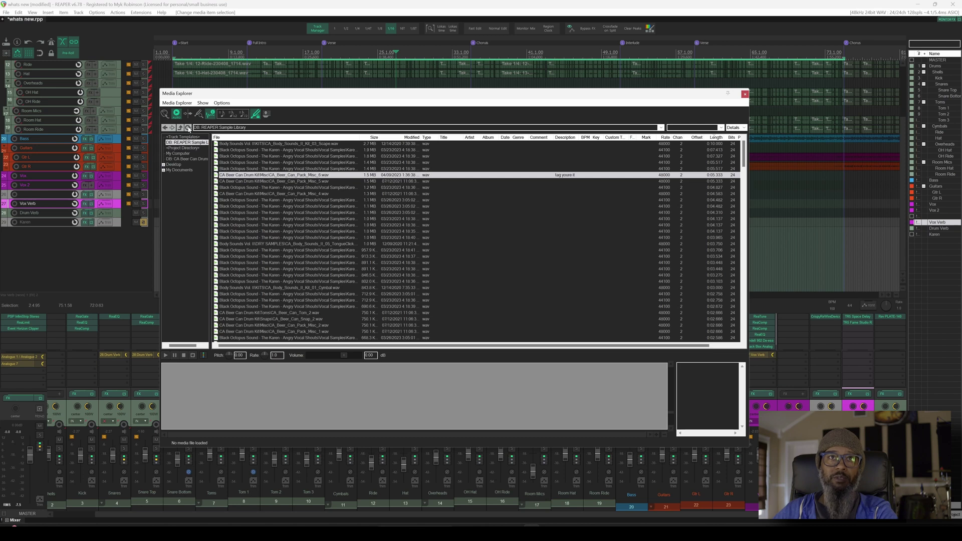
right_click(195, 144)
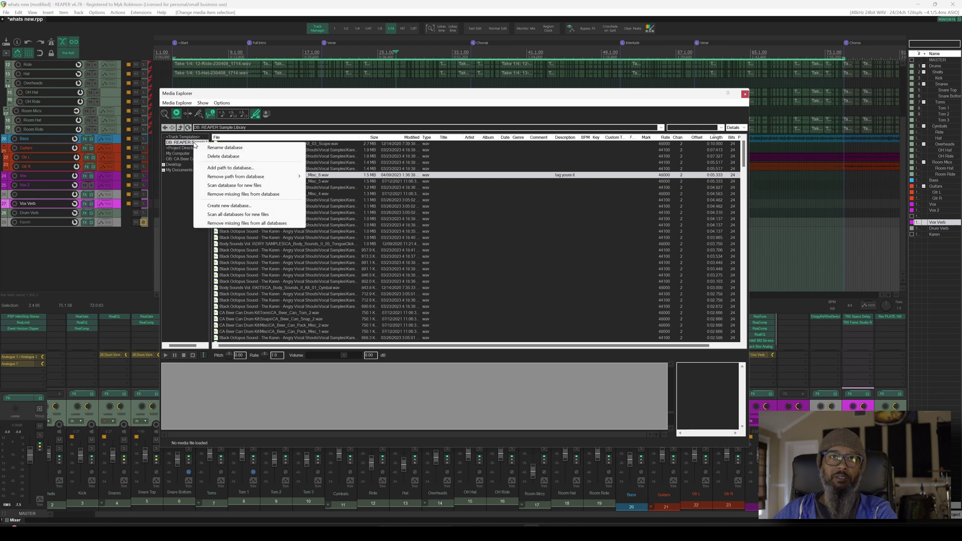
left_click(226, 185)
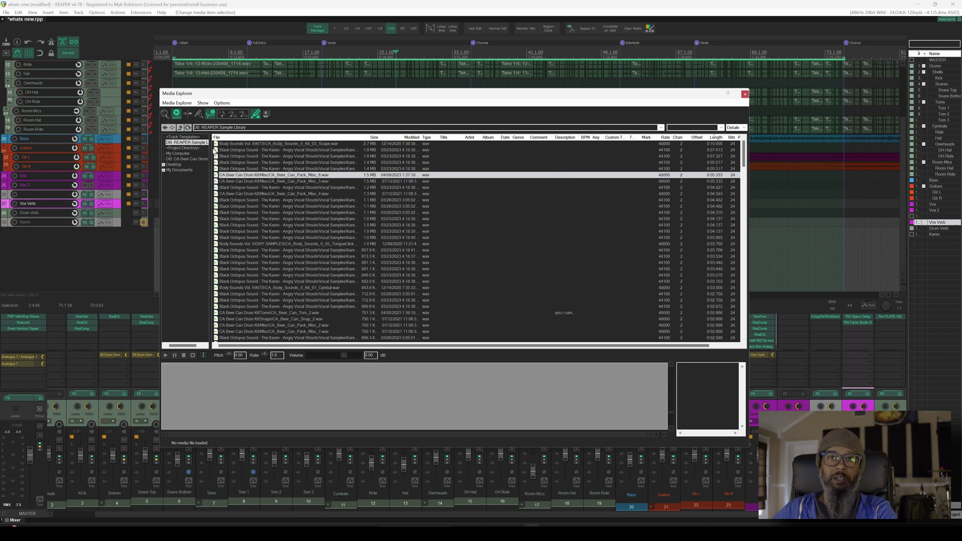
left_click(564, 313)
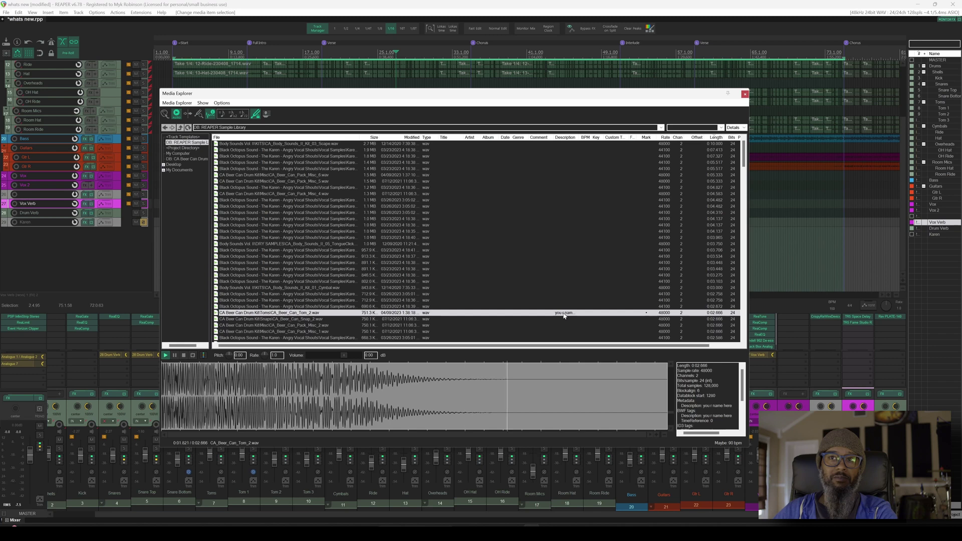
Dock the Media Explorer, unsolo the Karen track, and set the edit position at the Interlude.
key("space")
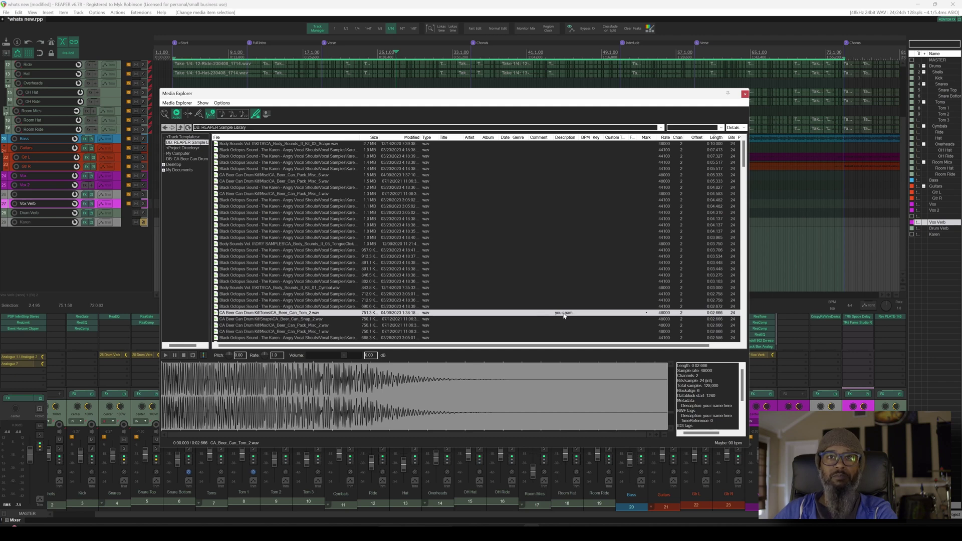
left_click(267, 114)
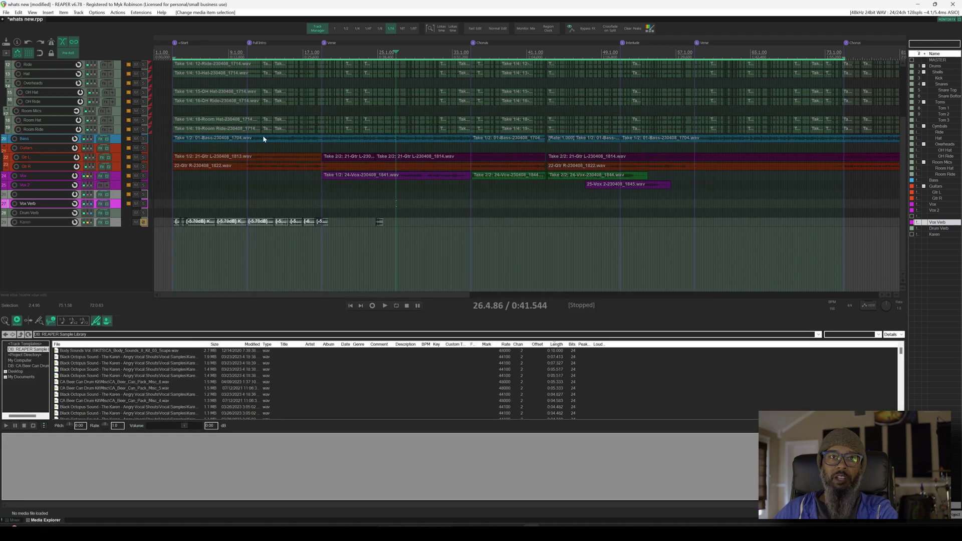
left_click(119, 226)
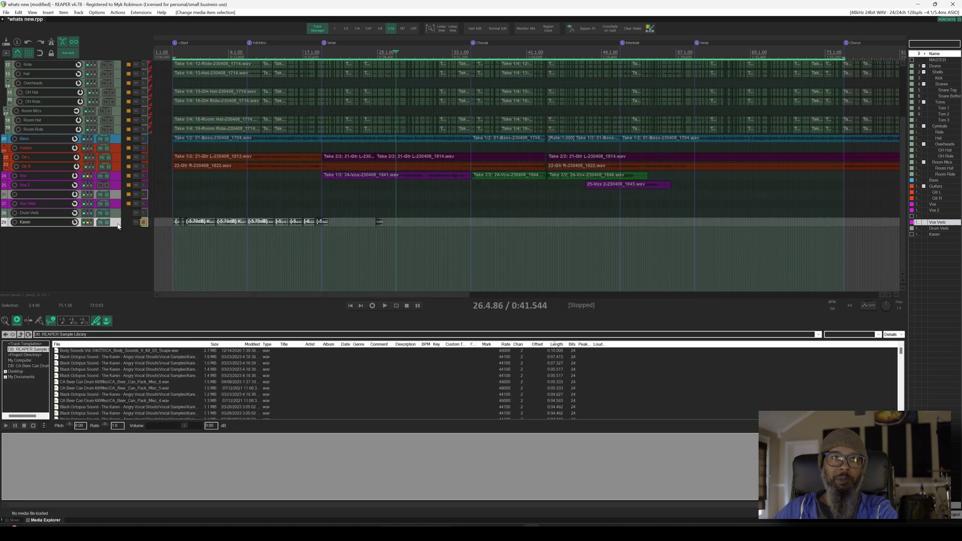
left_click(143, 222)
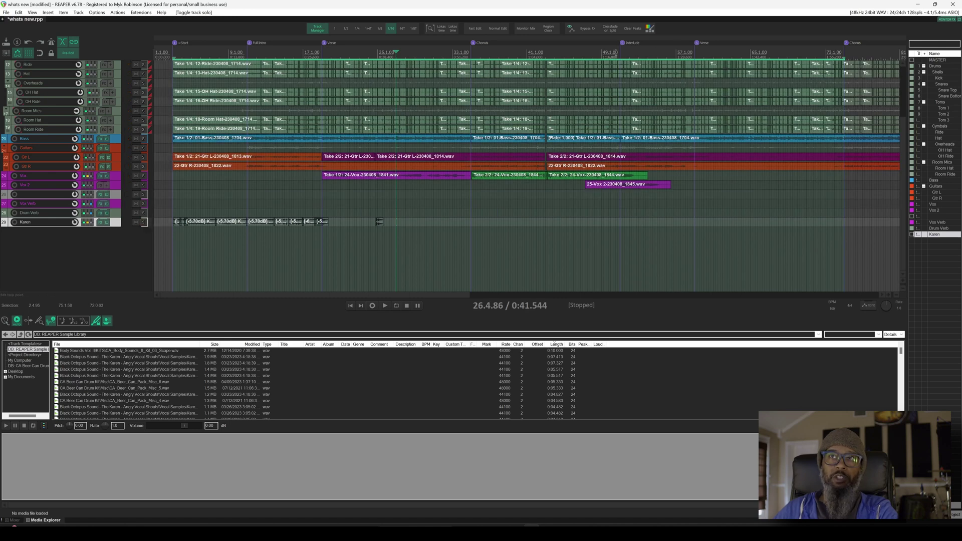
left_click(617, 52)
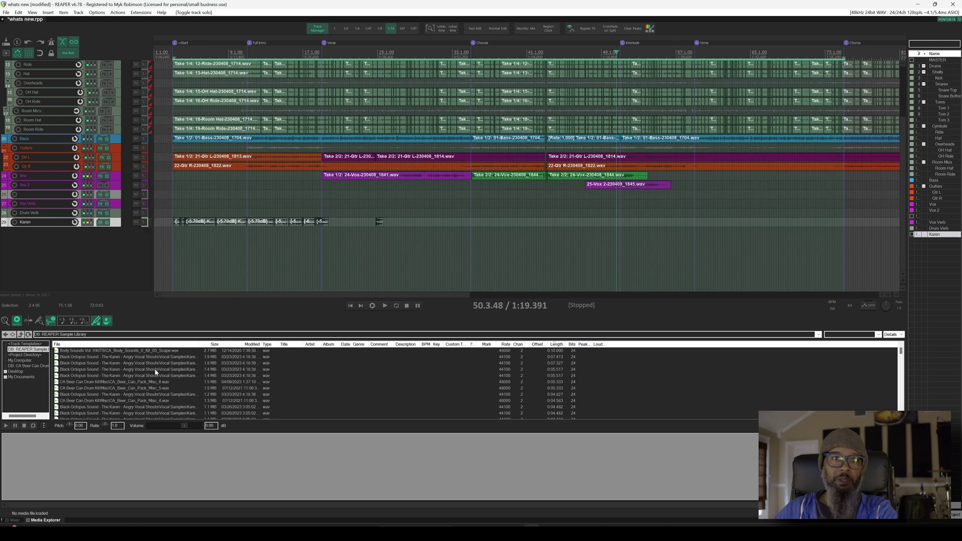
left_click(845, 335)
Filter the library by 'karen' and audition vocal one-shots, ending on Karen_Vocal_One_Shot_12.wav.
type("karen")
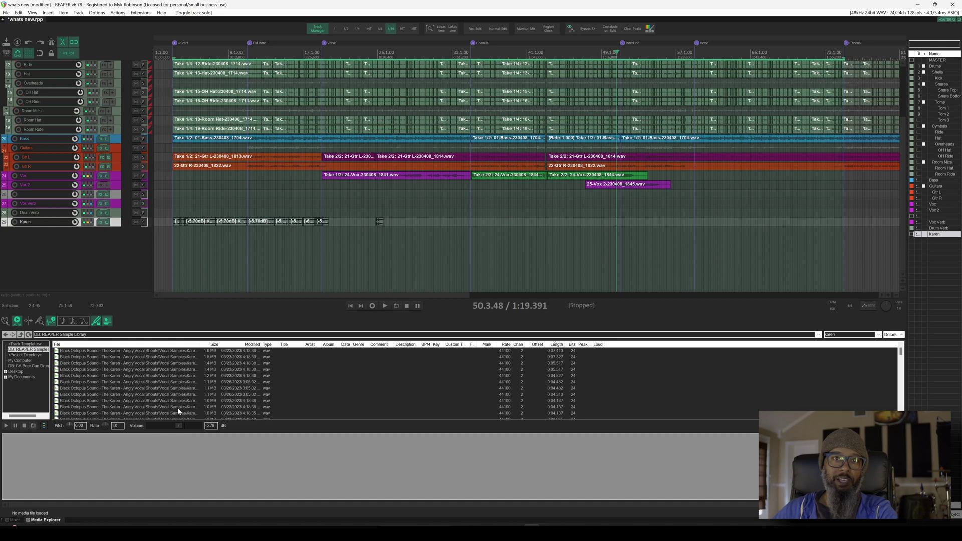
left_click(179, 407)
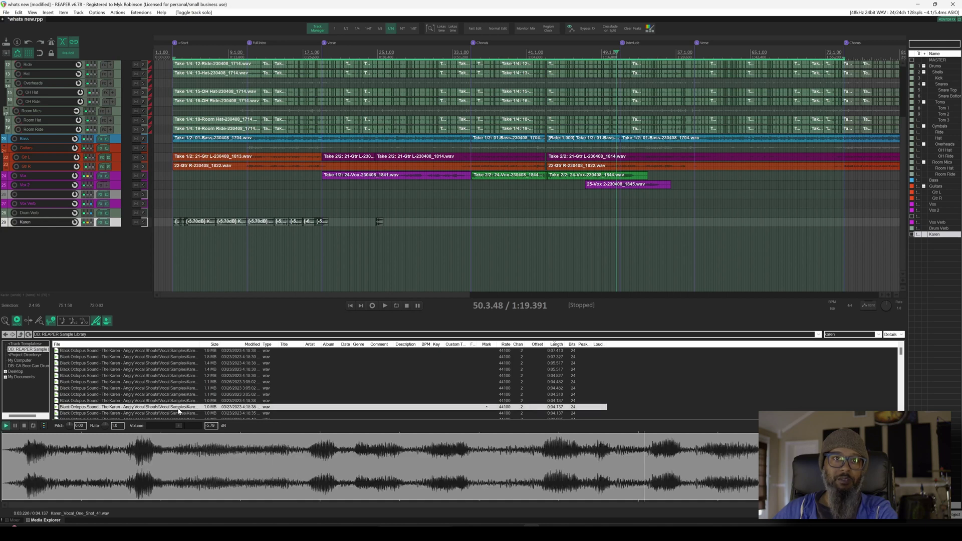
left_click(179, 413)
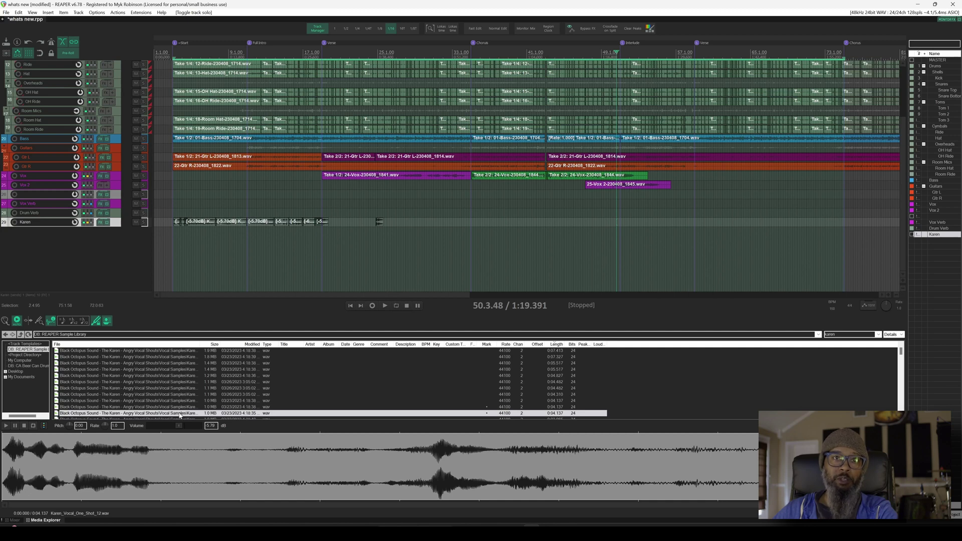
Insert Karen_Vocal_One_Shot_37 on the Karen track at the interlude.
double_click(180, 416)
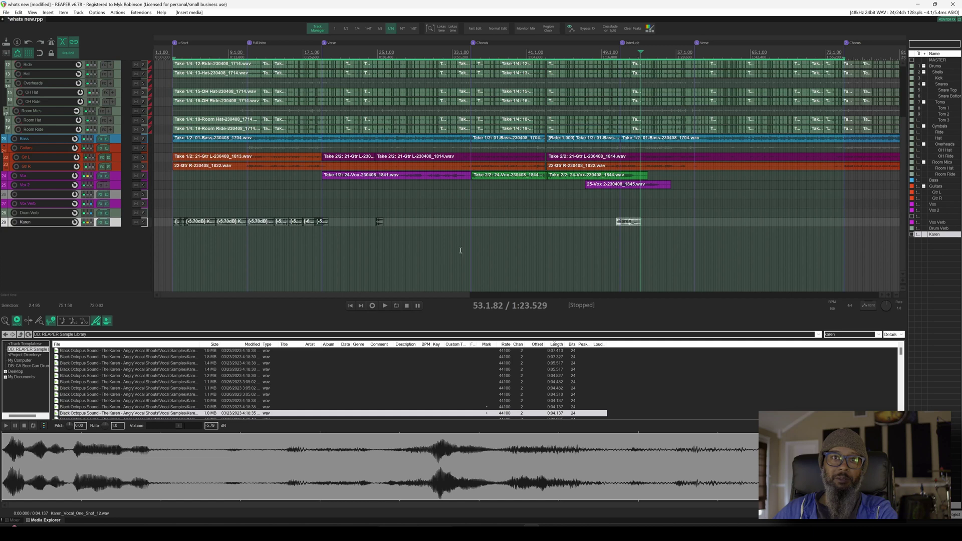
scroll(247, 388, "down", 3)
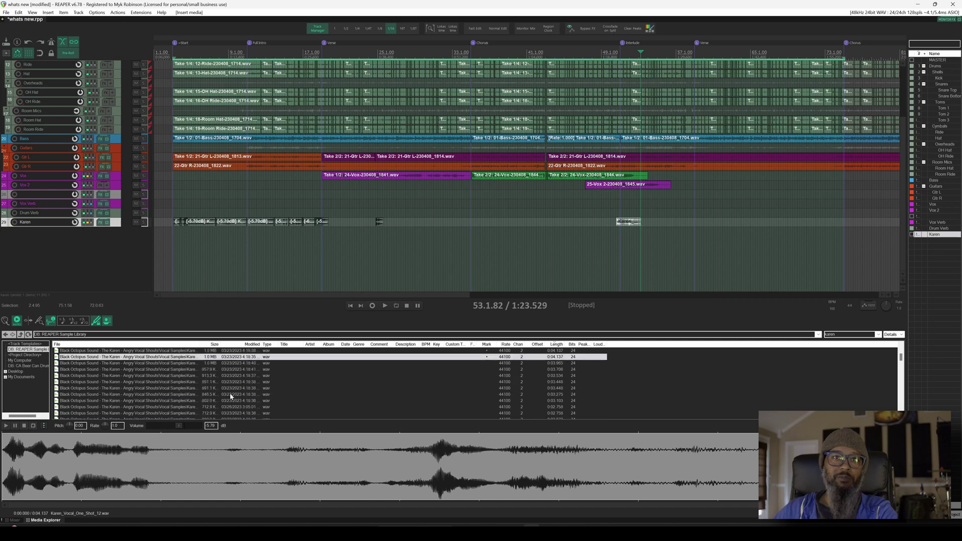
left_click(230, 395)
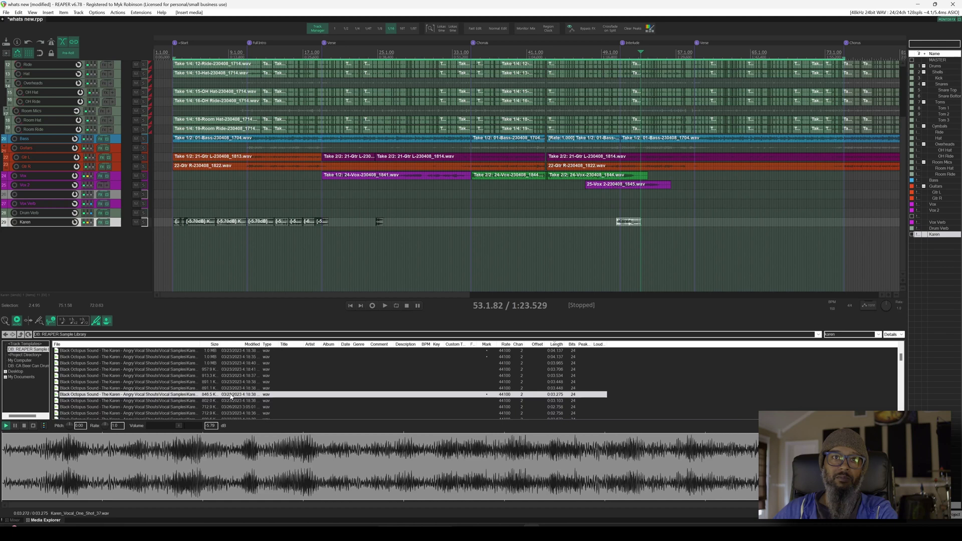
double_click(231, 395)
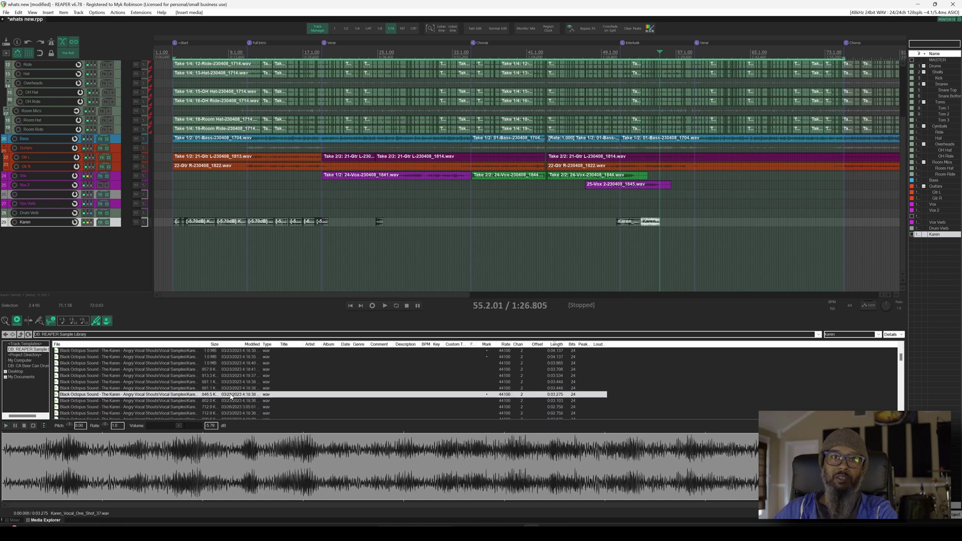
Preview Karen_Vocal_One_Shot_54 and insert it right after the previous sample.
scroll(235, 396, "down", 3)
left_click(244, 396)
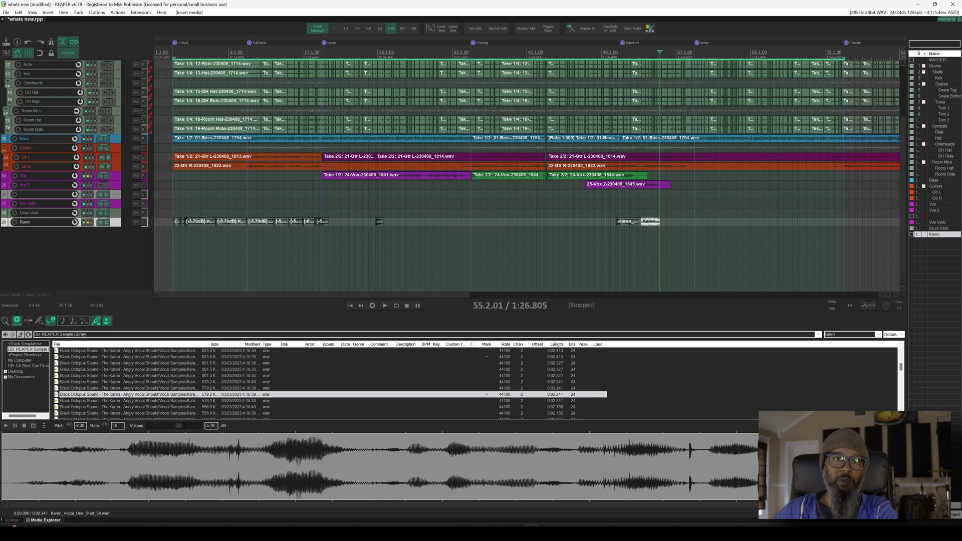
left_click(7, 427)
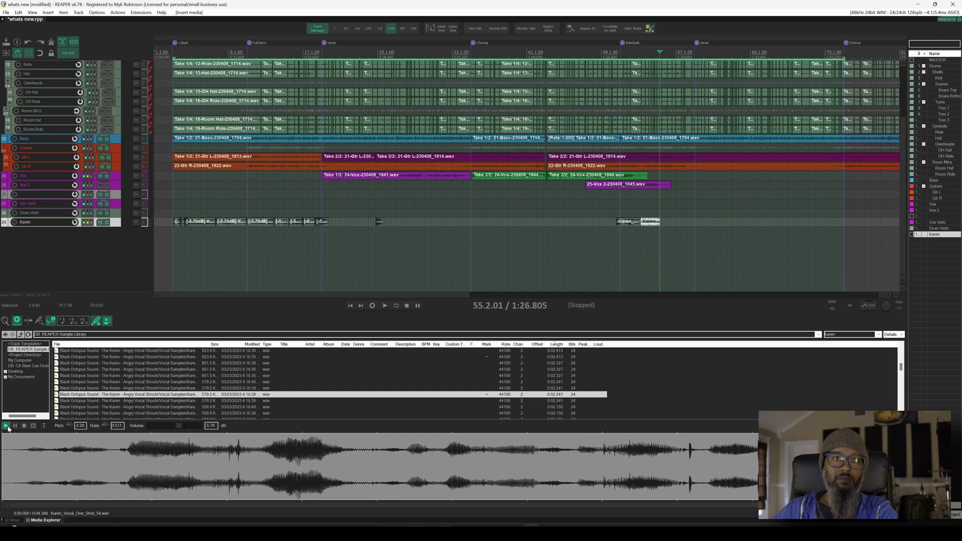
double_click(122, 396)
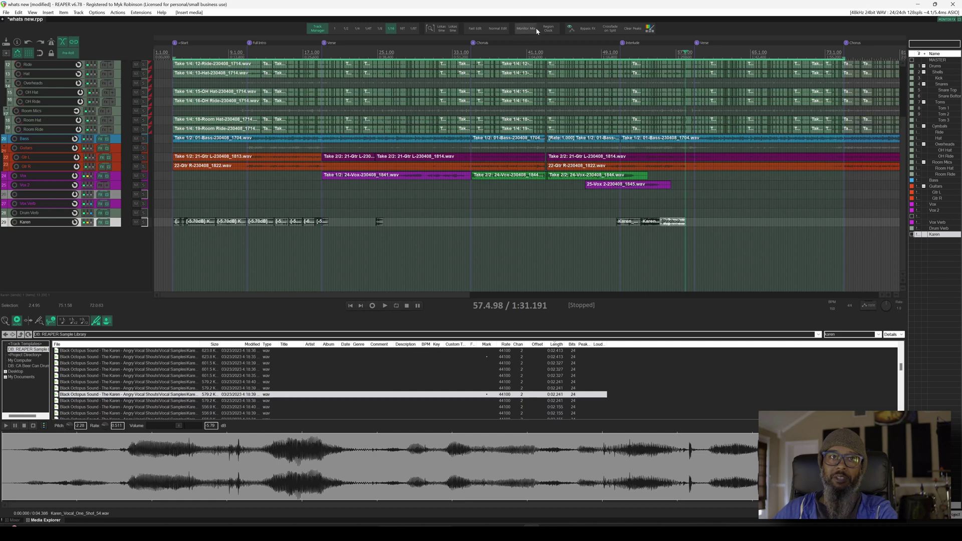
Play the song from just before the interlude with the Mixer showing, then stop playback.
left_click(555, 52)
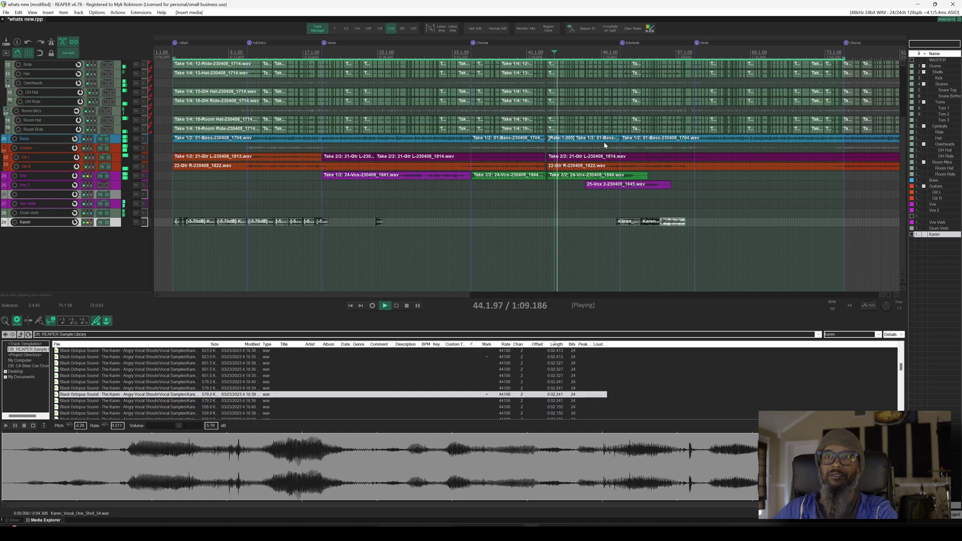
left_click(15, 520)
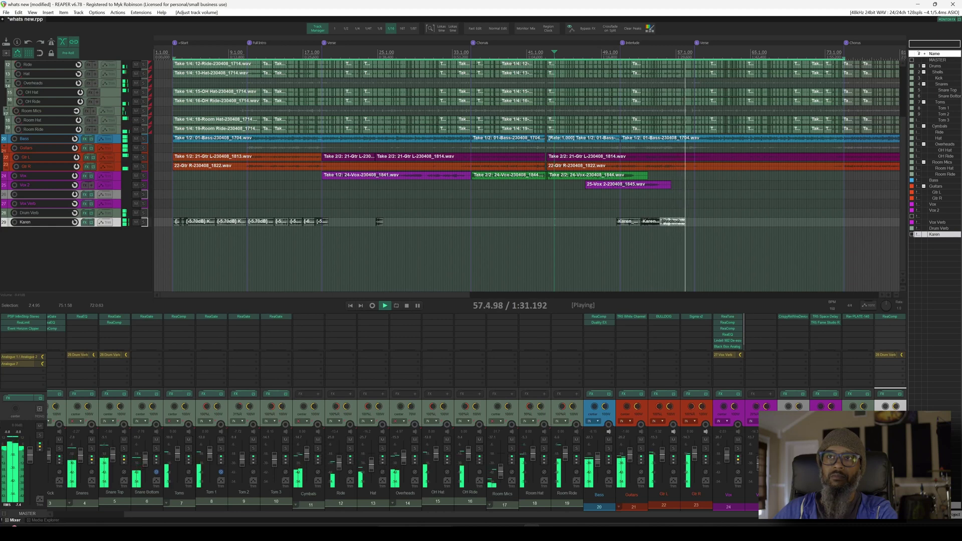
key("space")
scroll(526, 171, "right", 10)
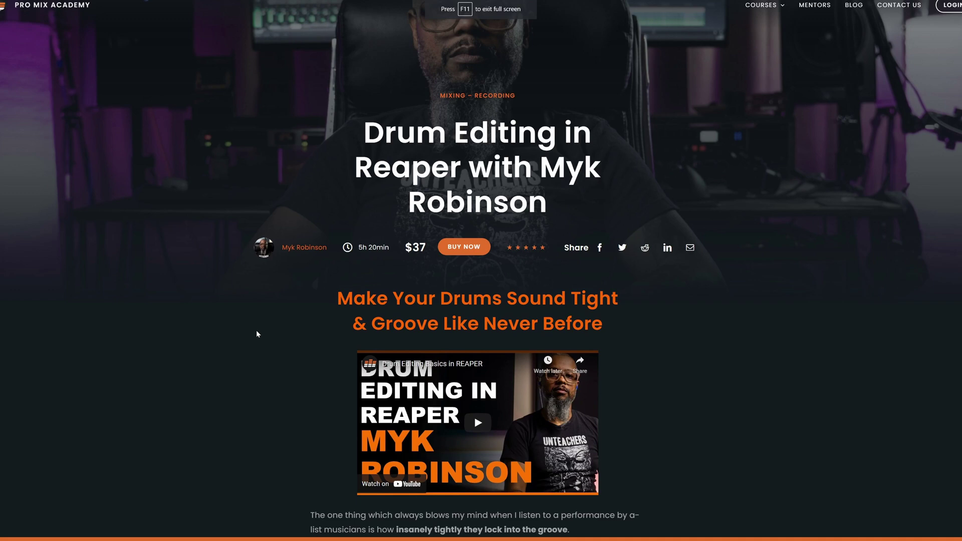
Preview a 0:01.551 Karen vocal one-shot in the floating Media Explorer.
left_click(335, 260)
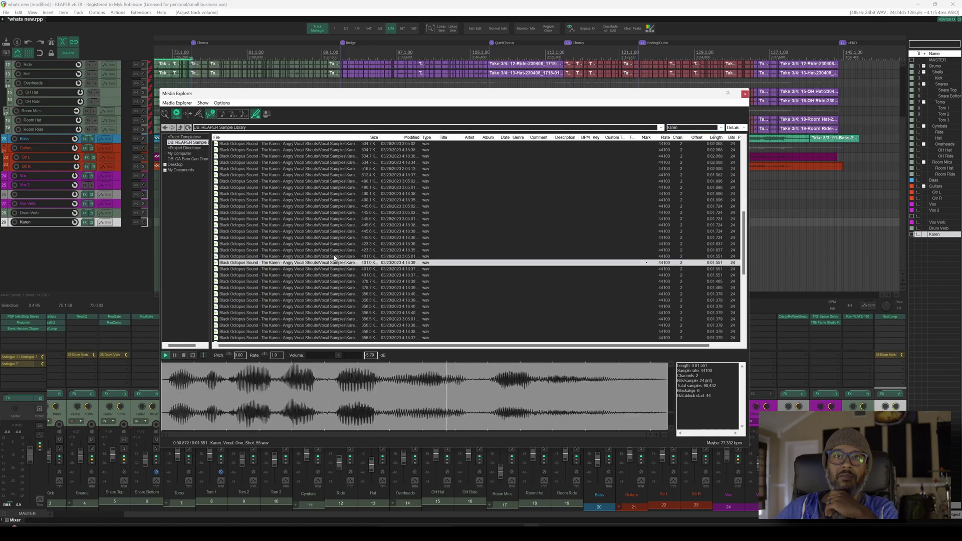
scroll(335, 258, "down", 4)
left_click(331, 276)
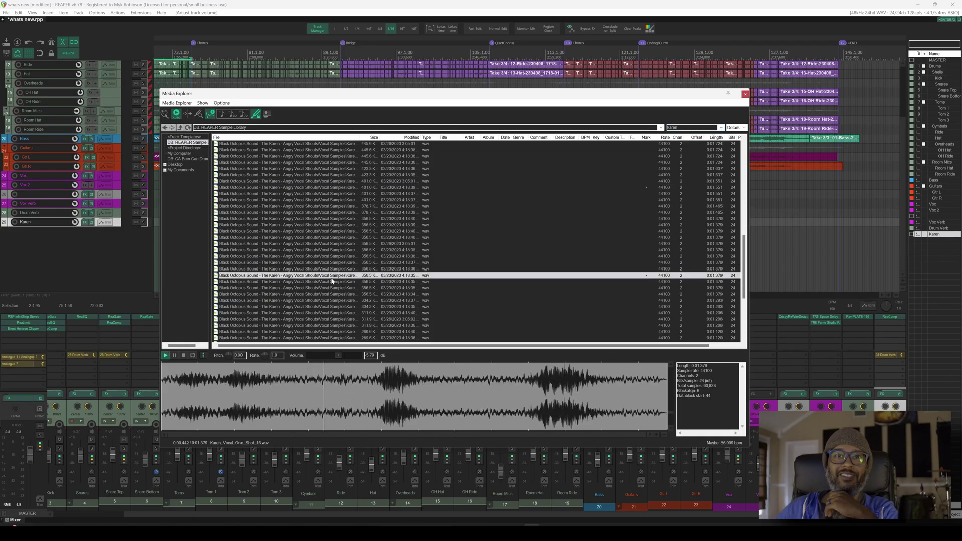
left_click(335, 313)
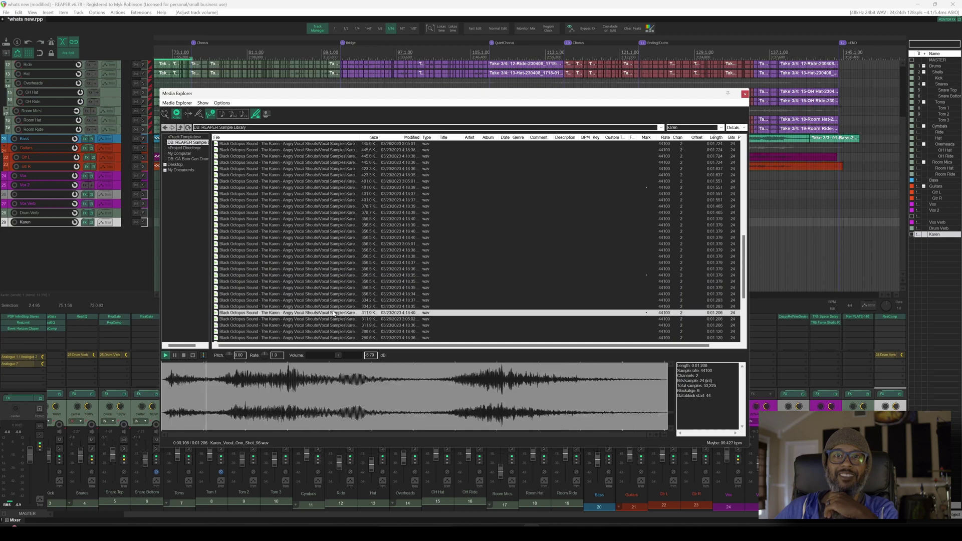
scroll(334, 301, "down", 4)
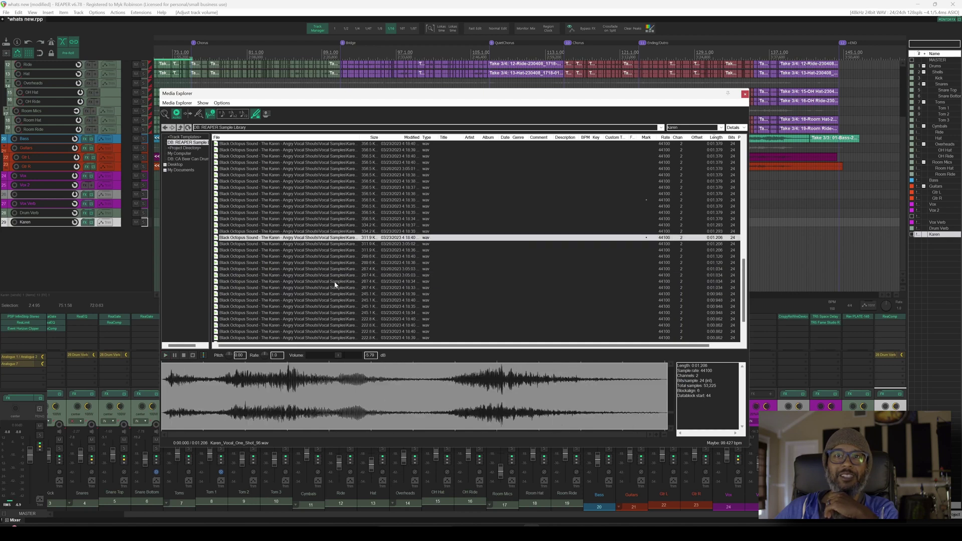
left_click(331, 282)
scroll(332, 285, "down", 2)
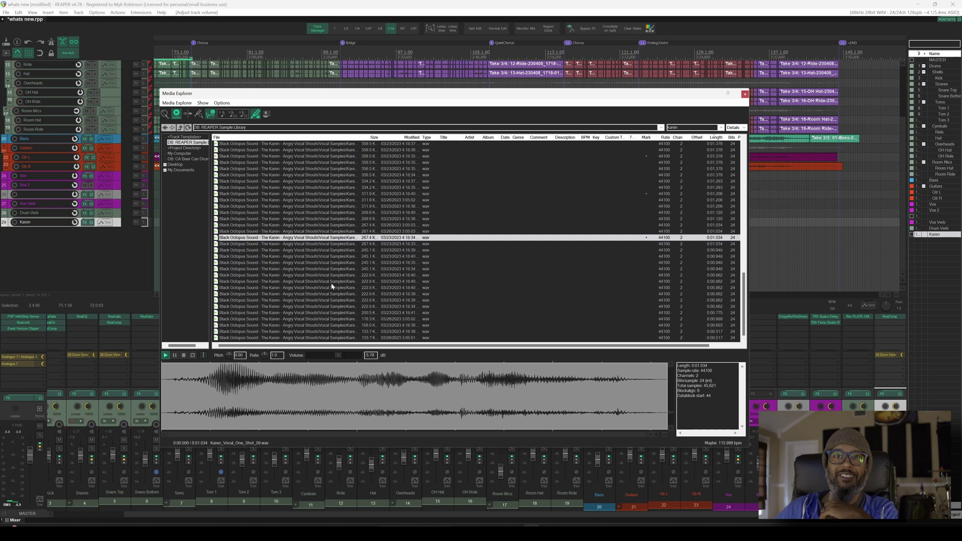
left_click(332, 282)
left_click(336, 318)
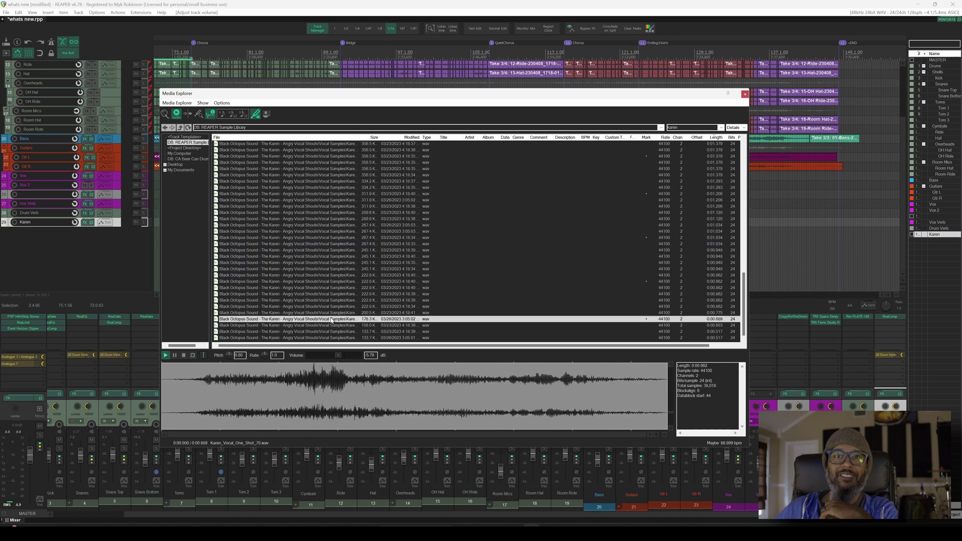
left_click(350, 338)
left_click(349, 320)
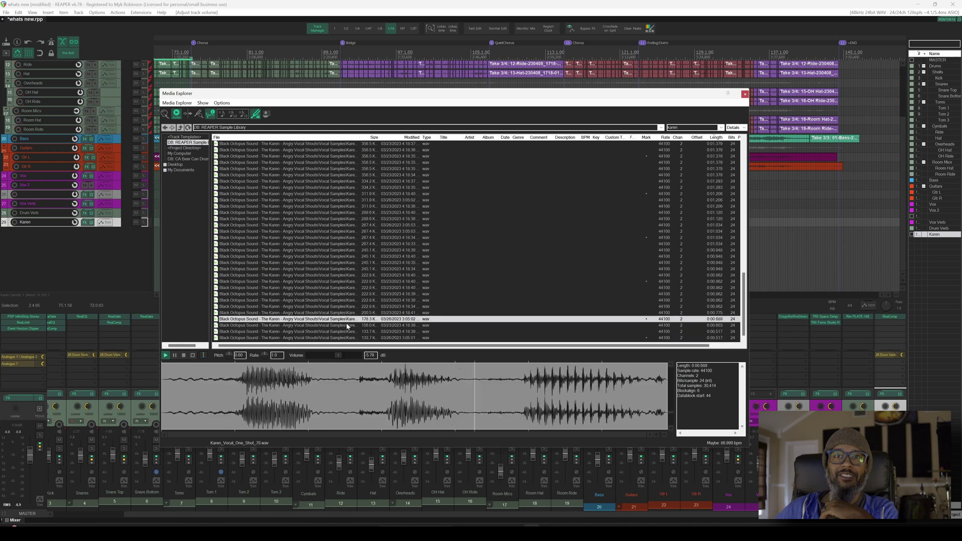
left_click(347, 325)
left_click(344, 281)
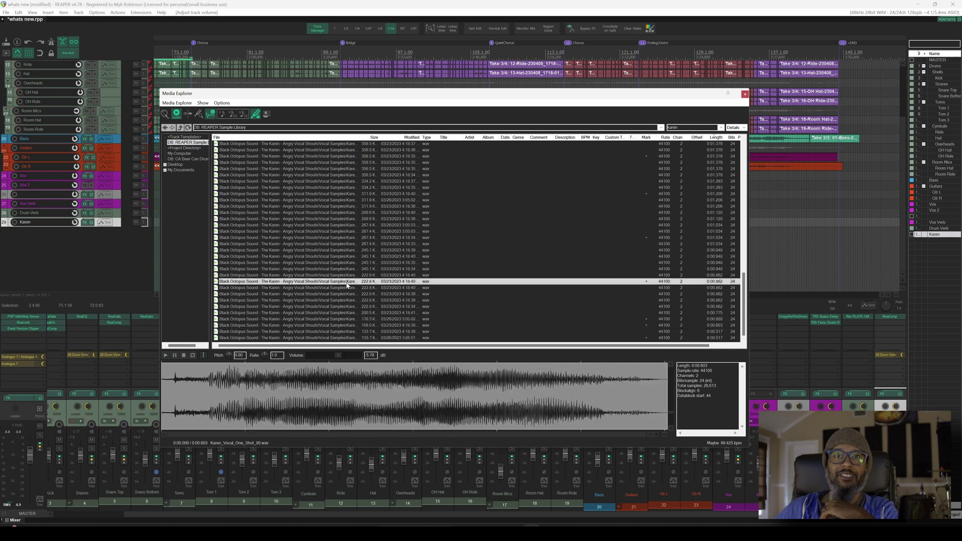
left_click(344, 212)
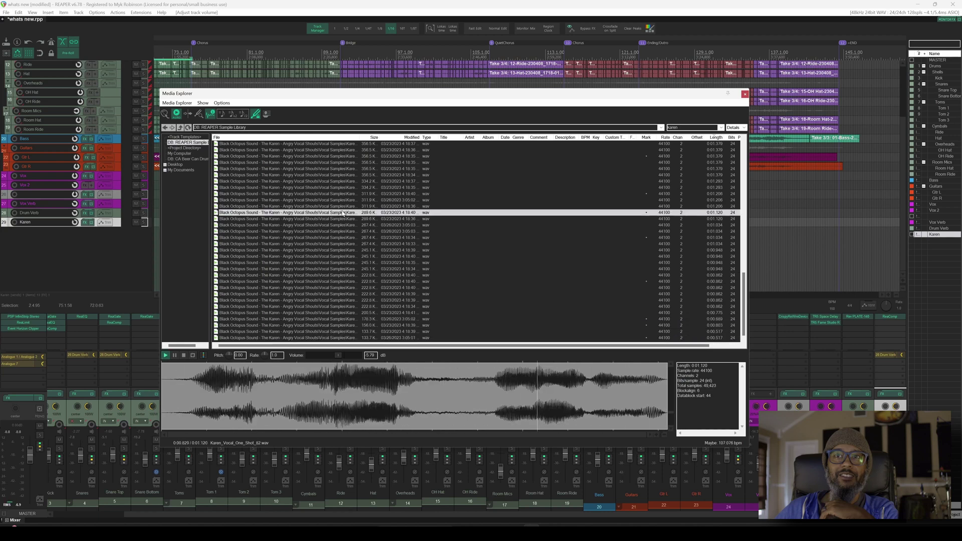
scroll(343, 214, "up", 7)
left_click(347, 200)
scroll(346, 199, "up", 5)
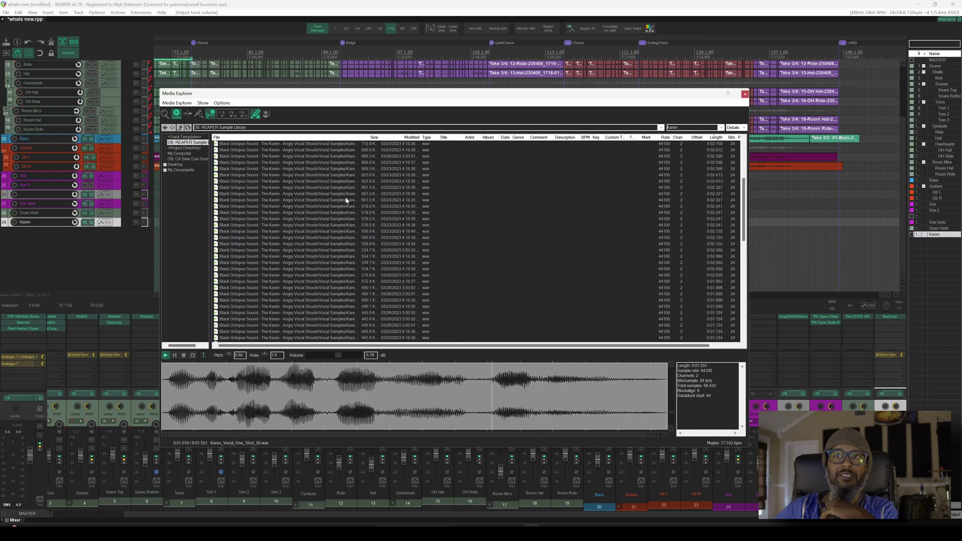
left_click(349, 194)
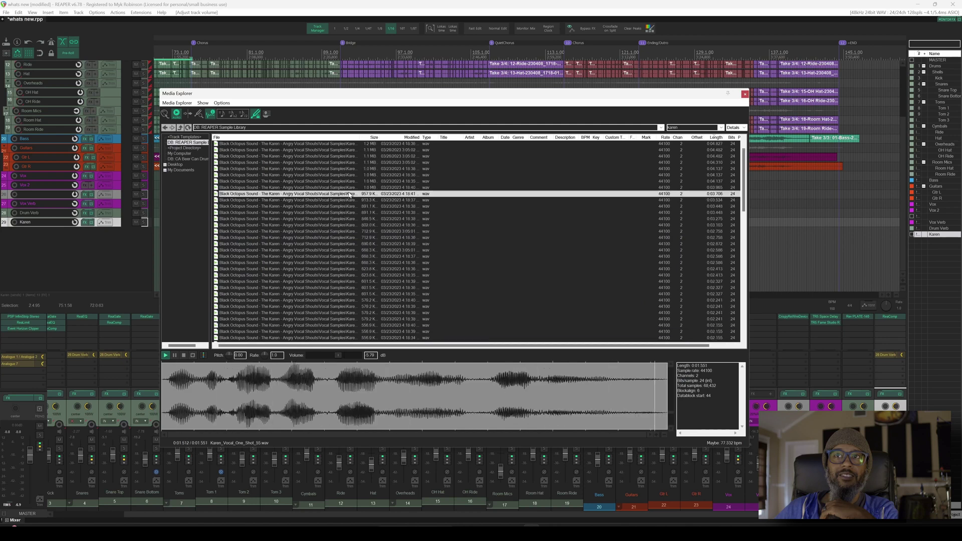
left_click(343, 226)
scroll(343, 173, "up", 2)
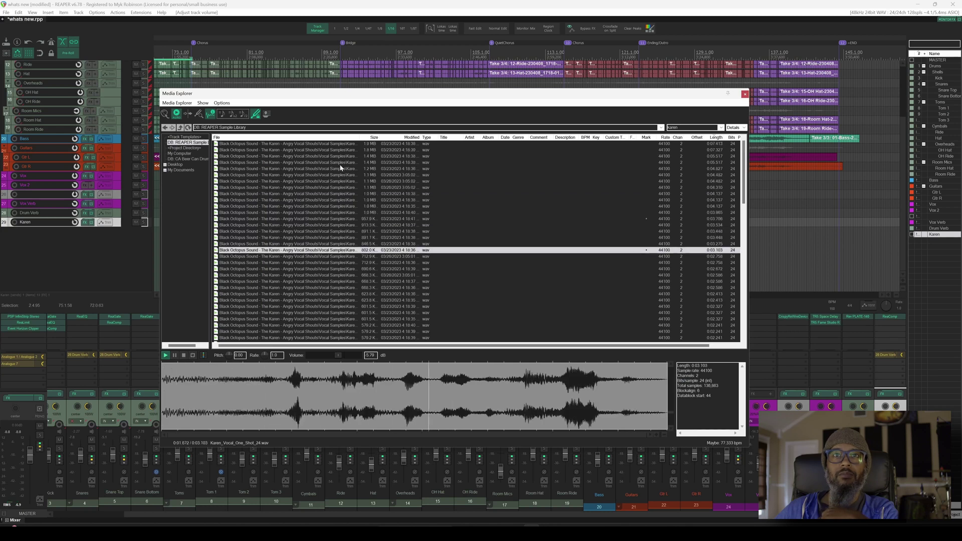
left_click(332, 150)
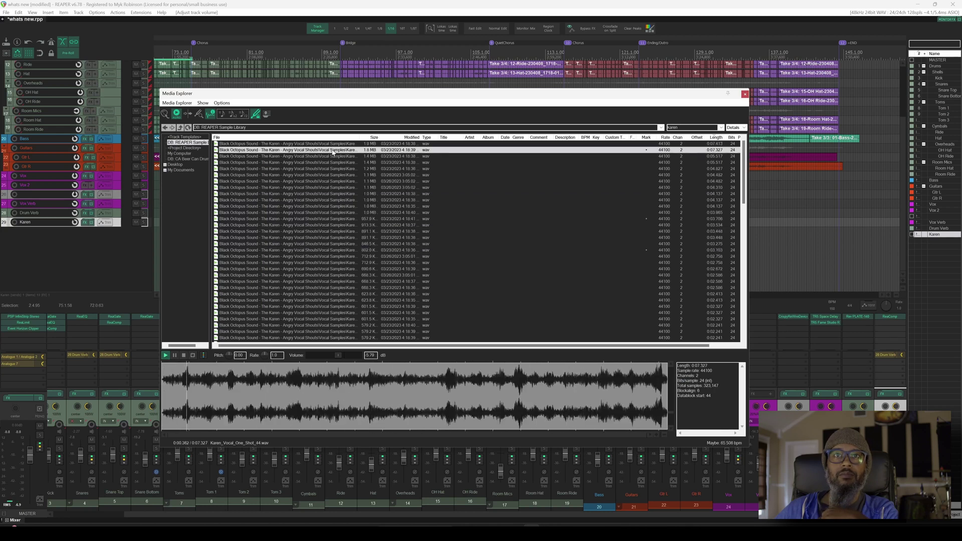
scroll(336, 189, "down", 1)
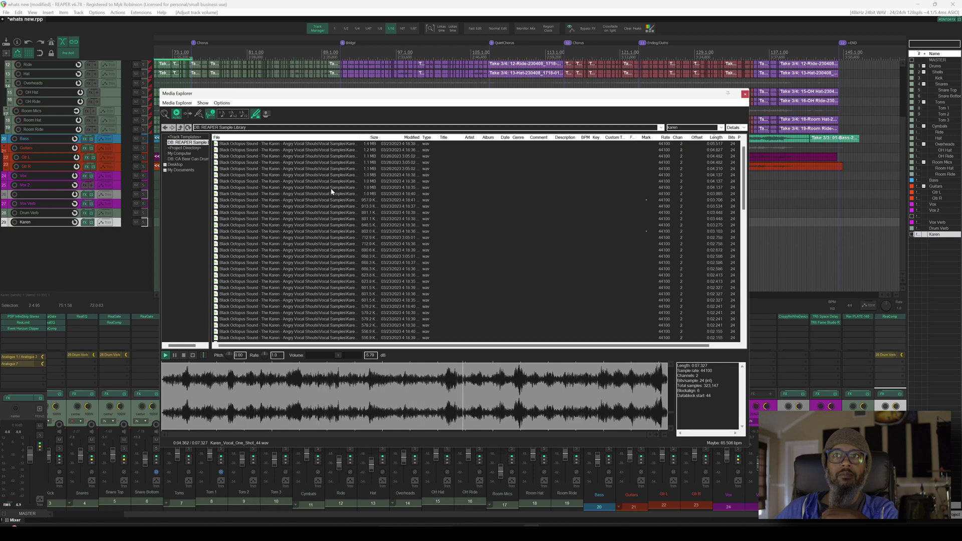
left_click(333, 188)
left_click(333, 194)
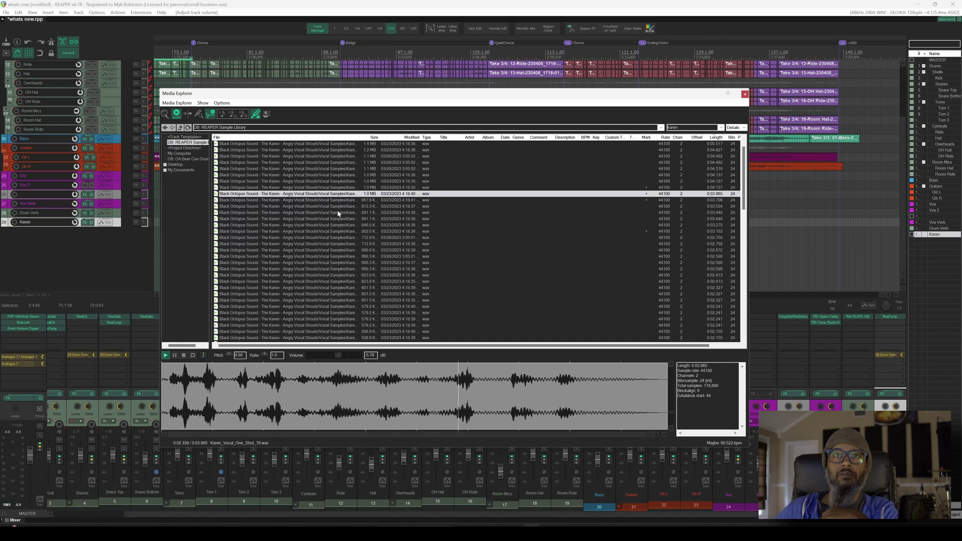
left_click(338, 213)
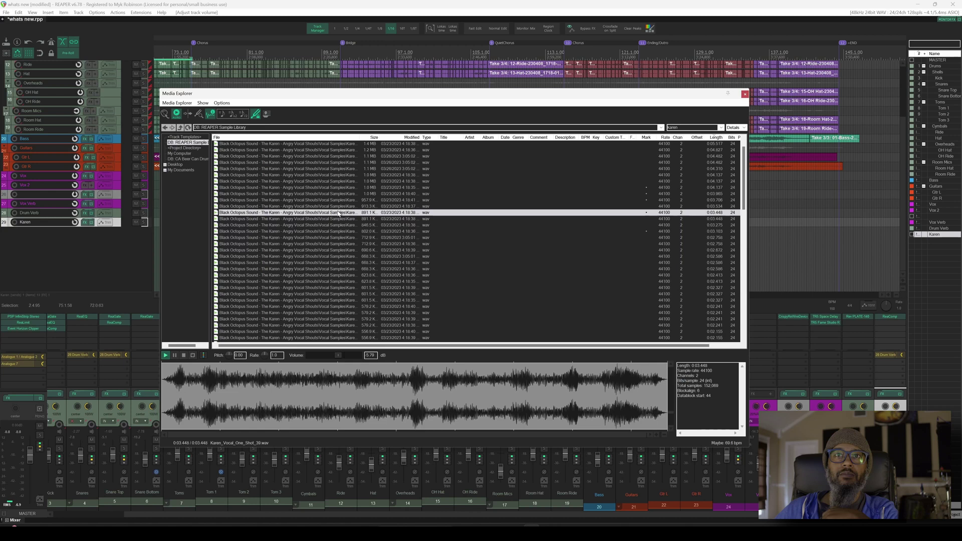
left_click(338, 219)
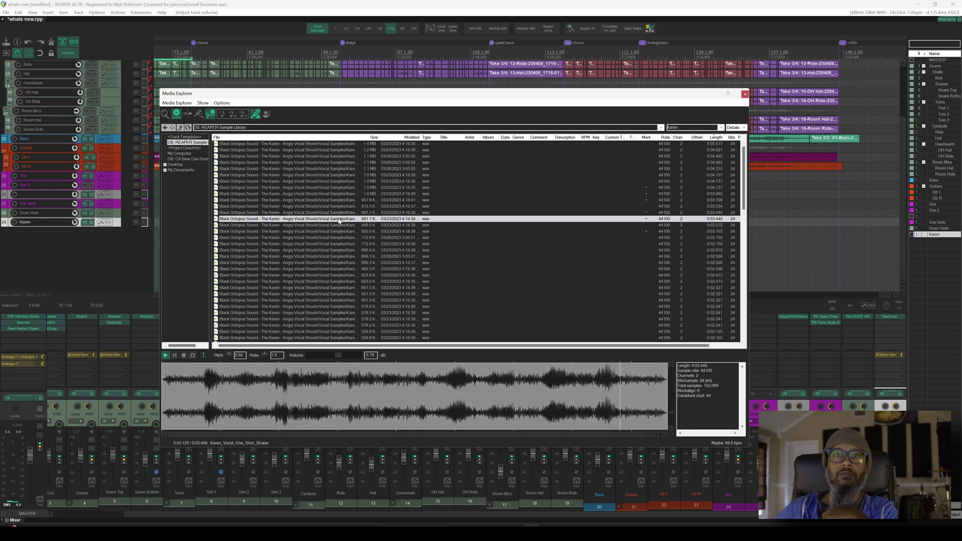
left_click(335, 238)
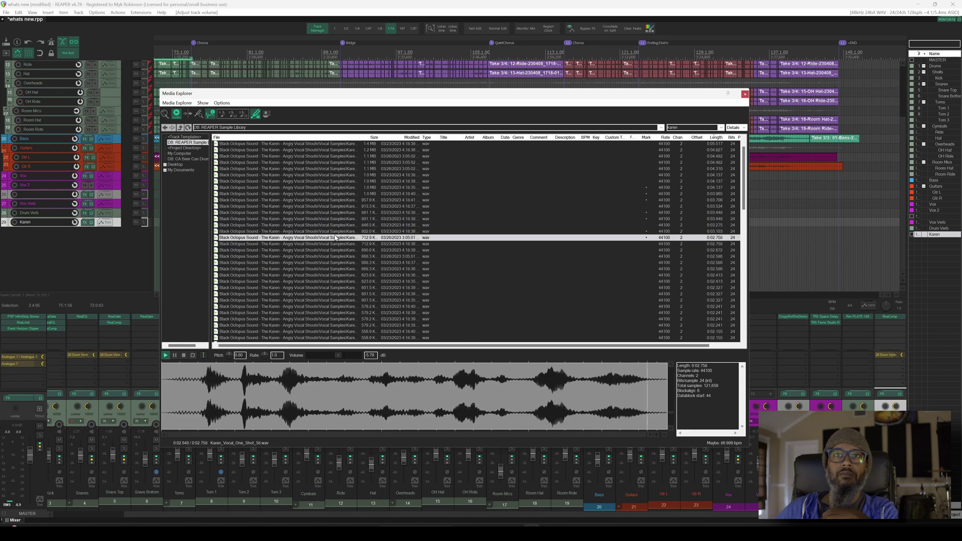
left_click(336, 244)
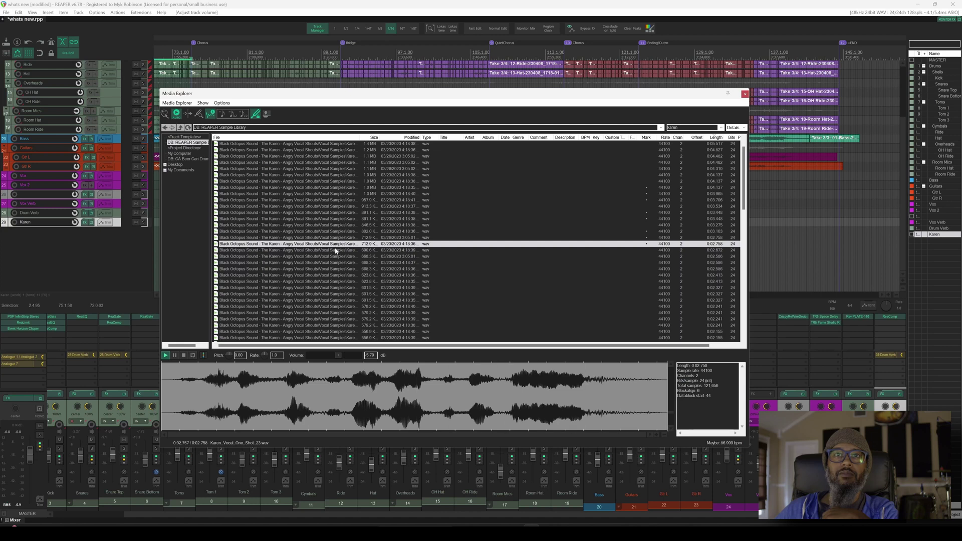
left_click(336, 251)
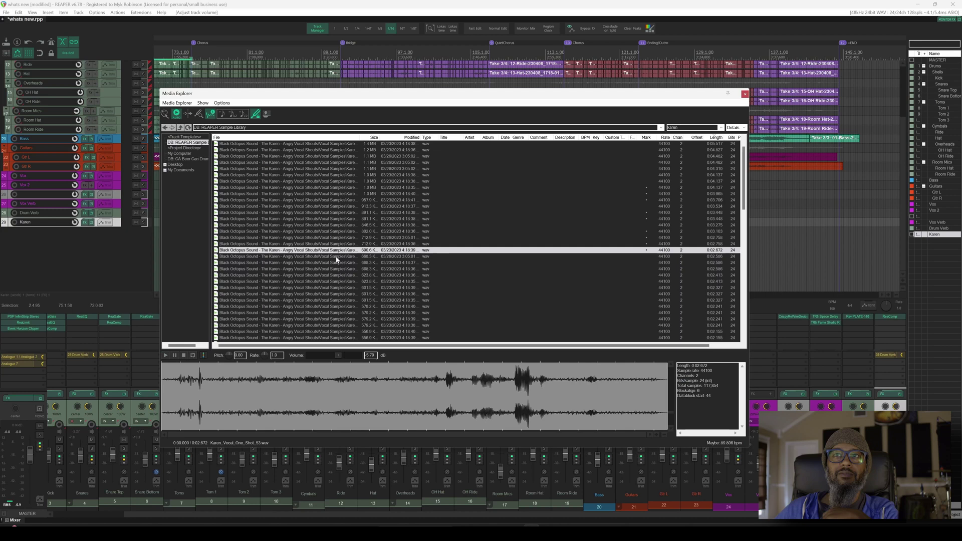
left_click(337, 257)
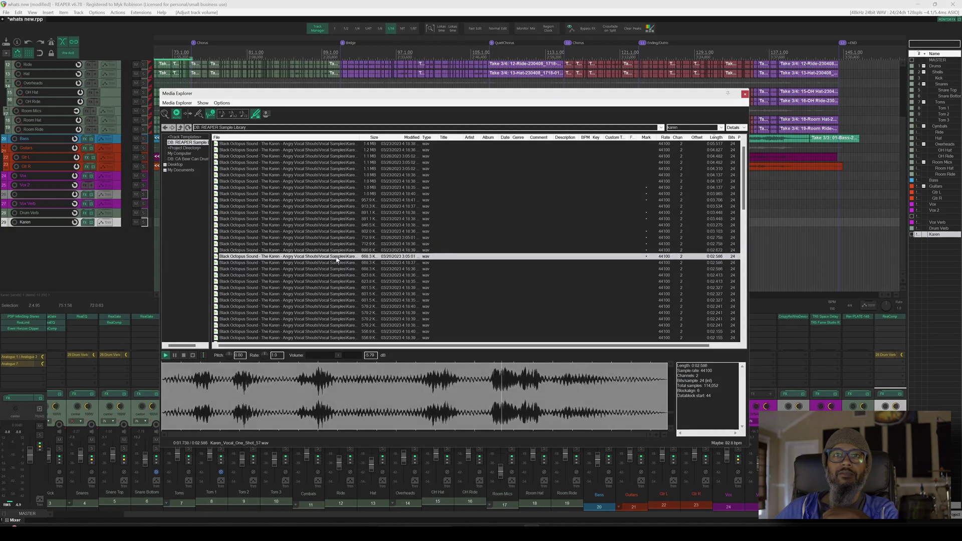